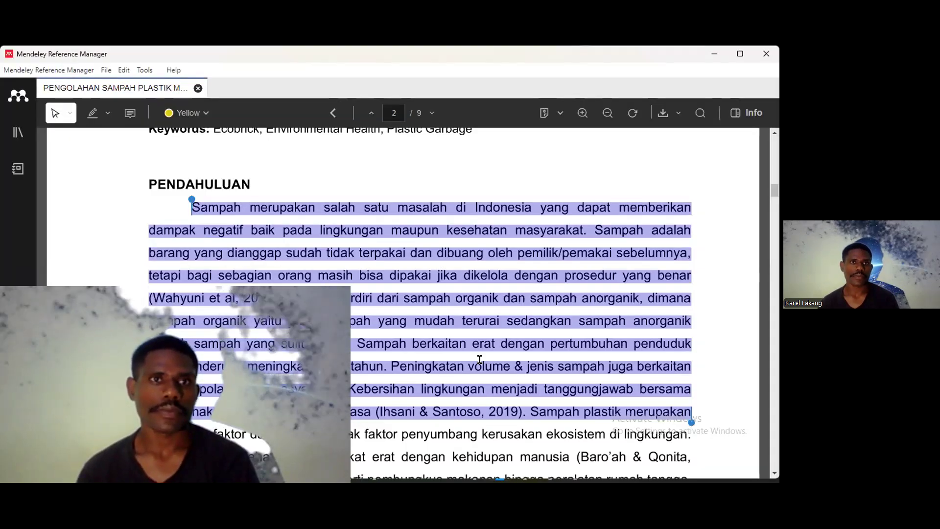
- Close the open article PDF in Mendeley and open a blank Word document in a maximized window
left_click(198, 89)
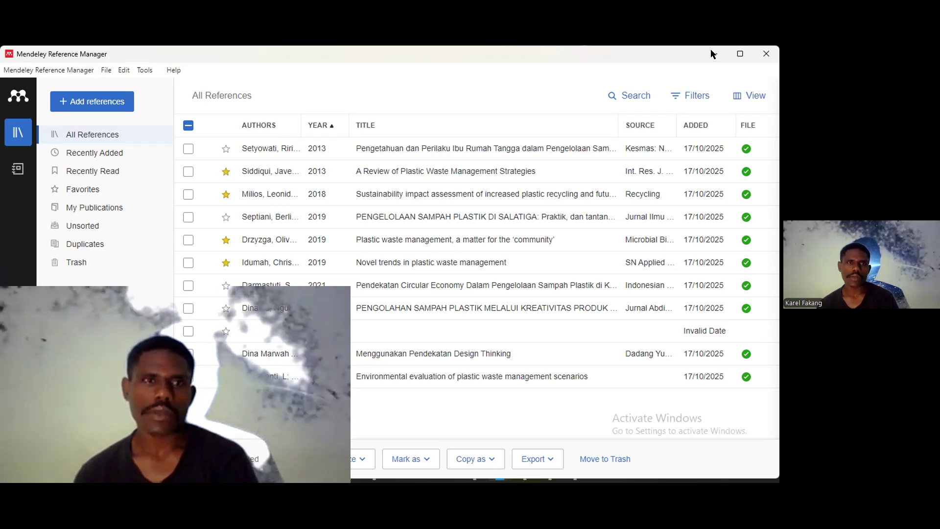
key("super+d")
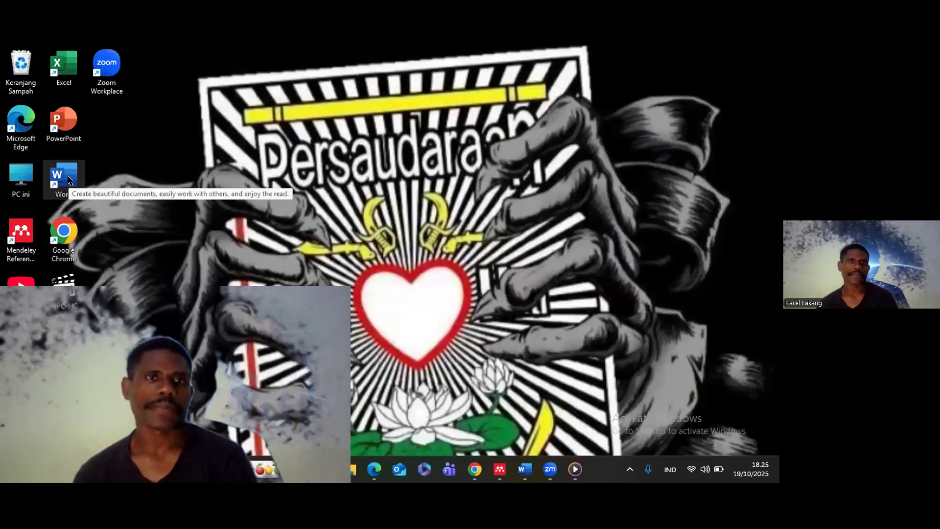
double_click(69, 181)
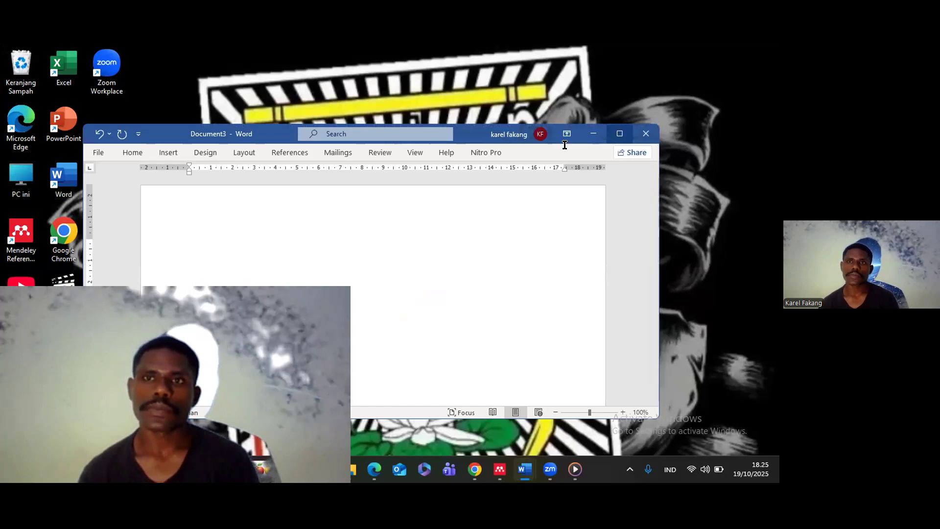
left_click(613, 134)
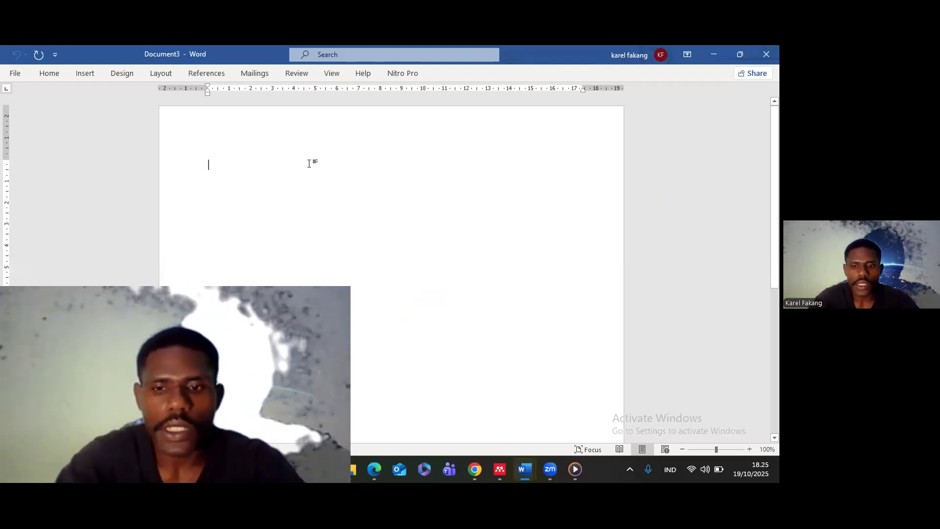
- Enter the heading text "PENGELOLAAN SAMPAH PELASTI" on the first line of the blank document
type("PENGELO")
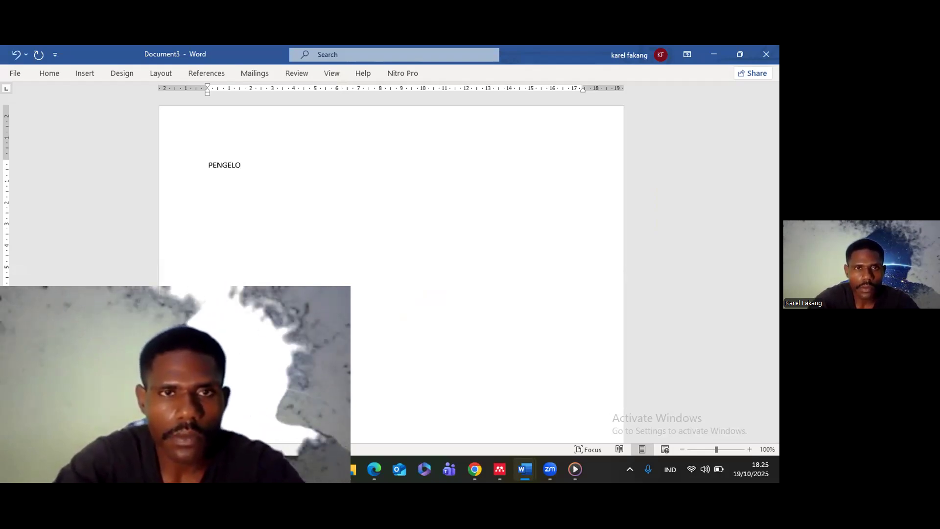
type("LAAN")
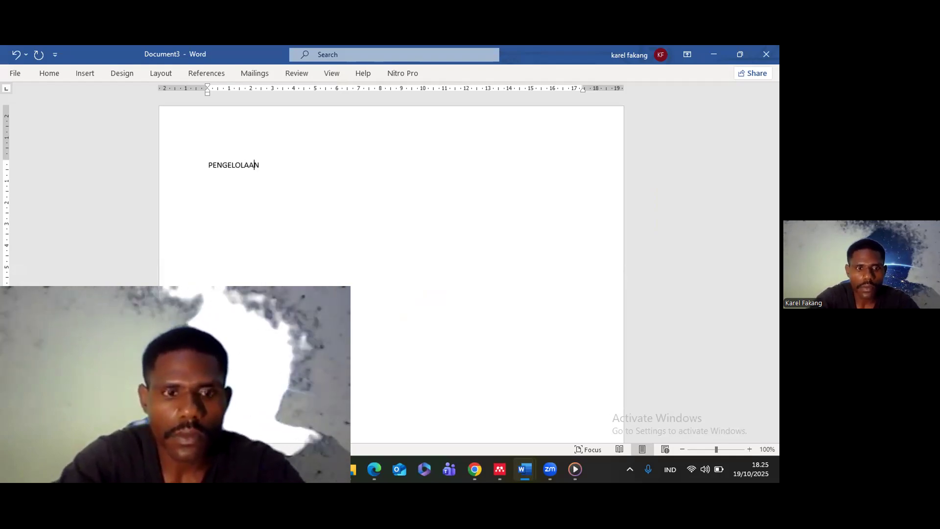
type(" SAMPAH ")
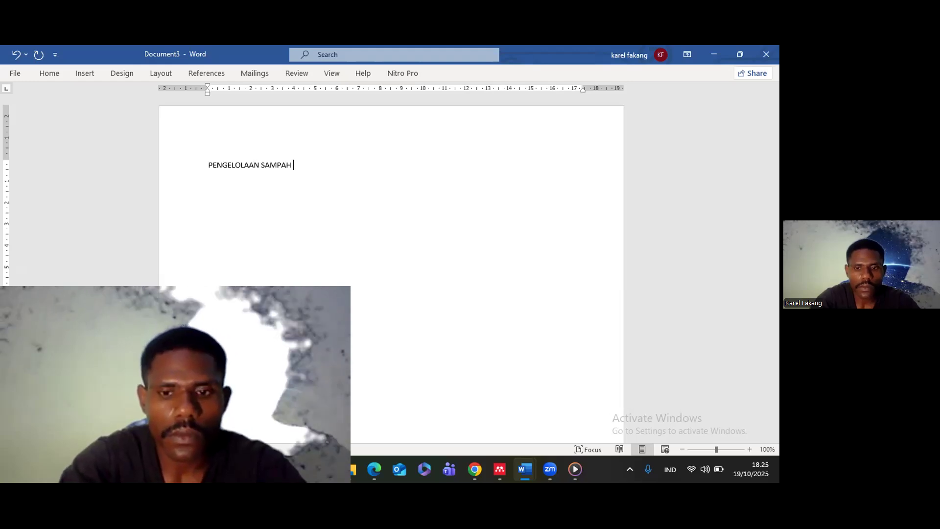
type("PELASTI")
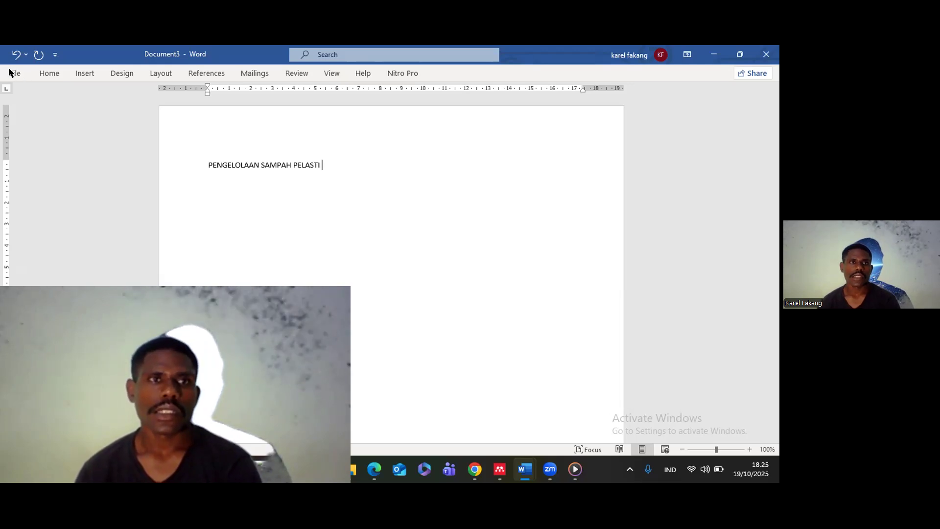
- Set the font size of the whole heading "PENGELOLAAN SAMPAH PELASTI" to 12
left_click(49, 75)
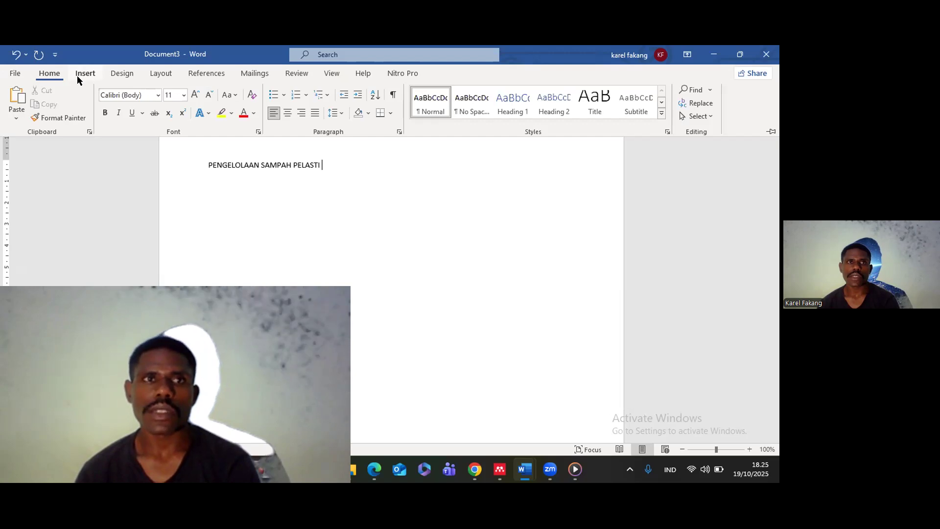
left_click(210, 98)
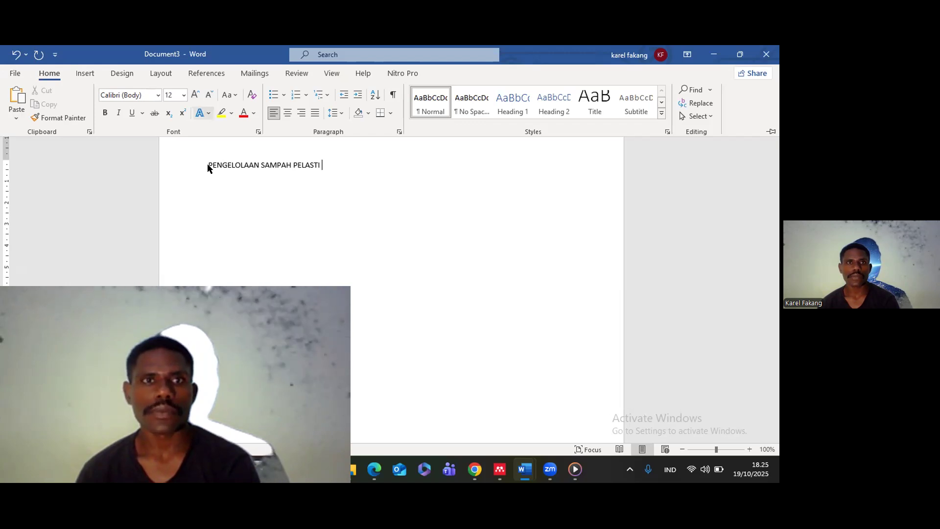
left_click(291, 186)
left_click_drag(210, 163, 344, 159)
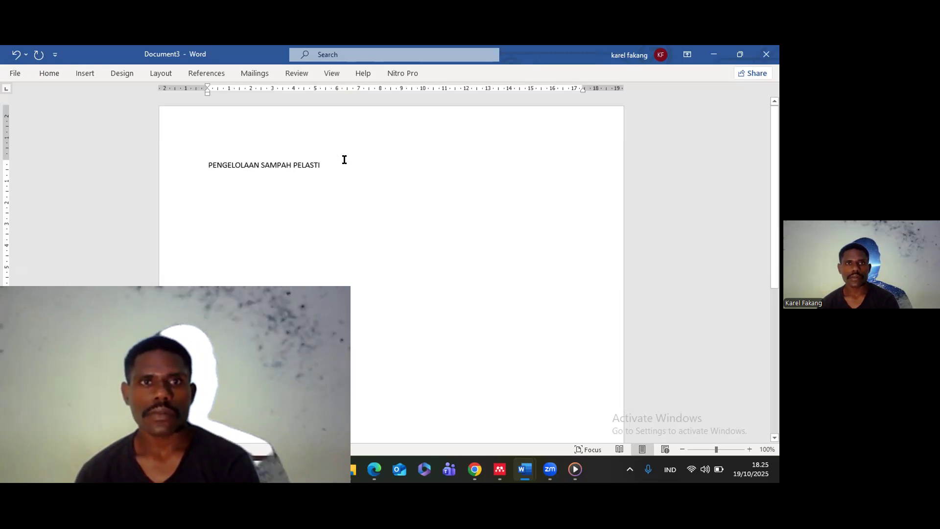
left_click(56, 74)
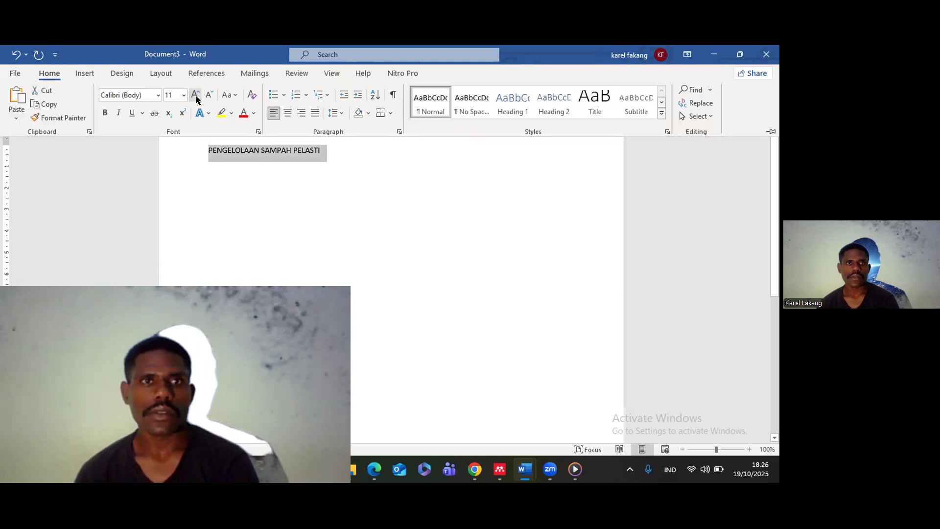
left_click(196, 100)
left_click(199, 114)
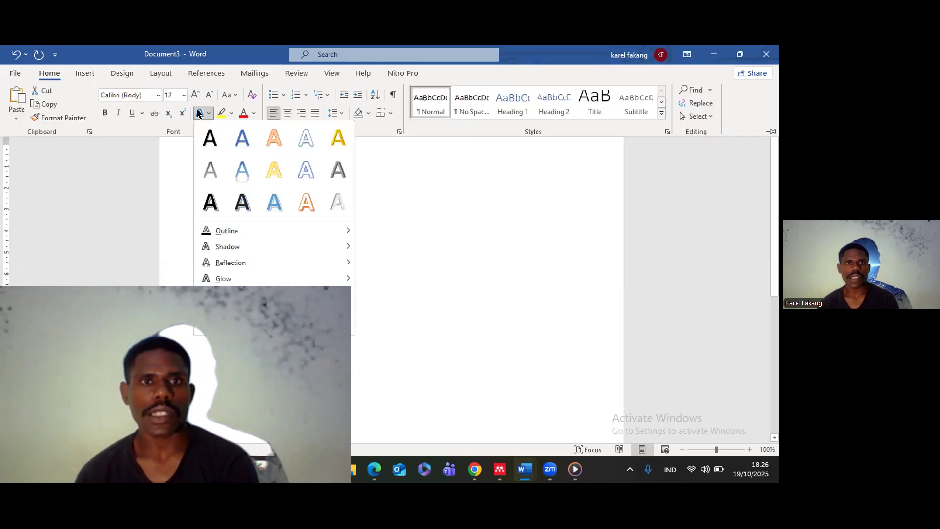
left_click(210, 96)
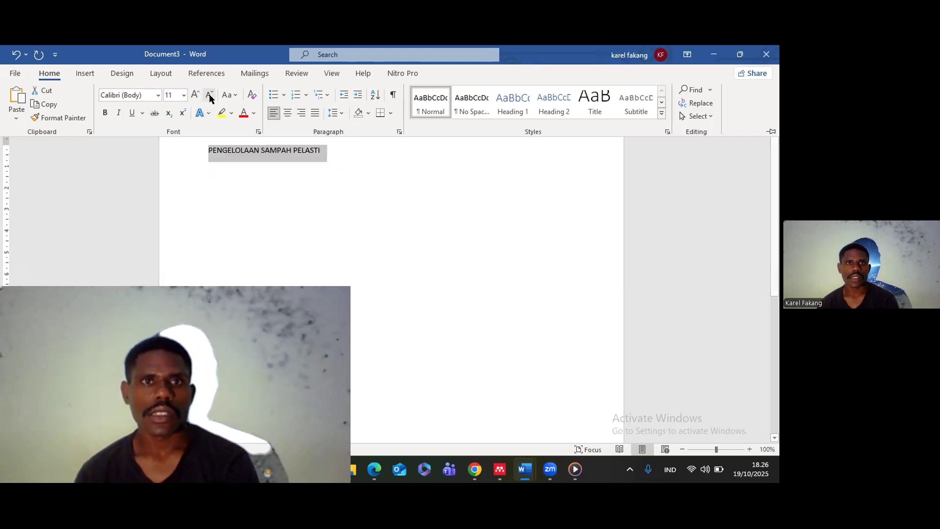
left_click(235, 96)
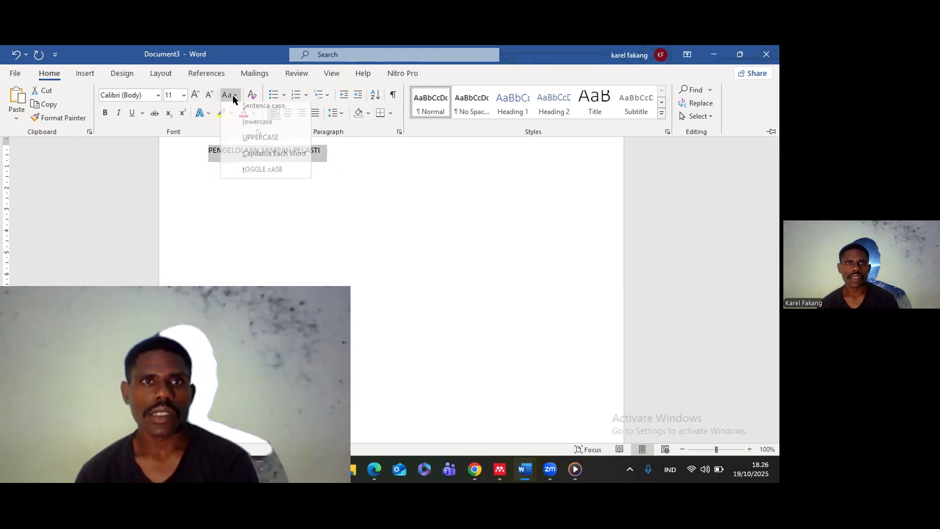
left_click(194, 95)
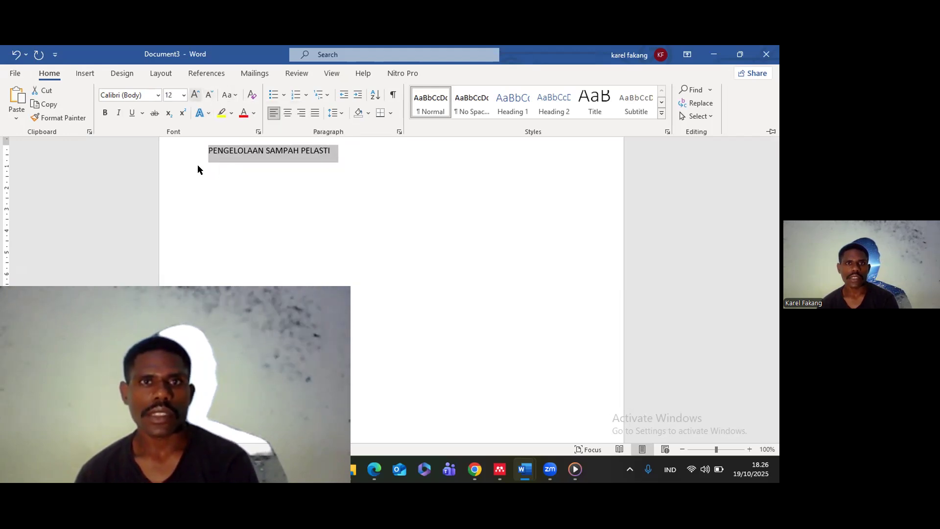
key("ctrl+F1")
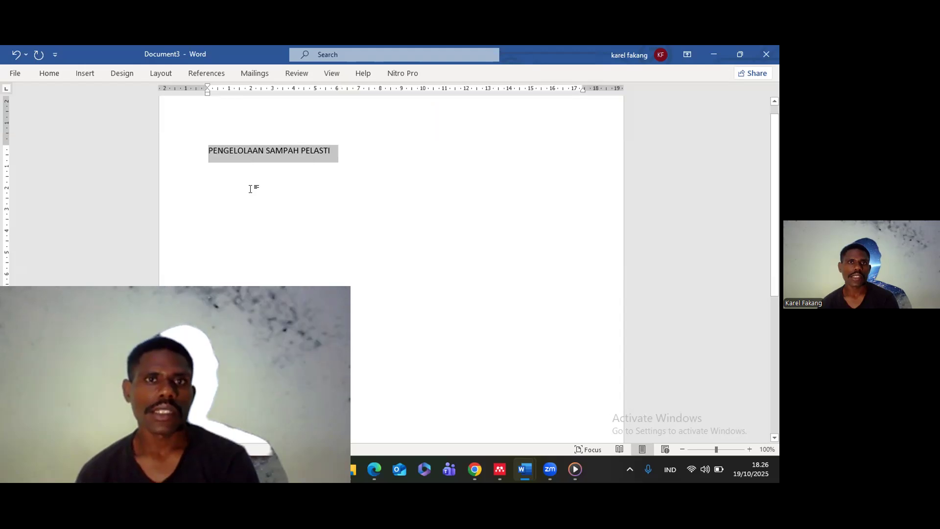
- Make the heading "PENGELOLAAN SAMPAH PELASTI" bold and start an empty line below it
left_click(238, 150)
left_click_drag(210, 146, 218, 147)
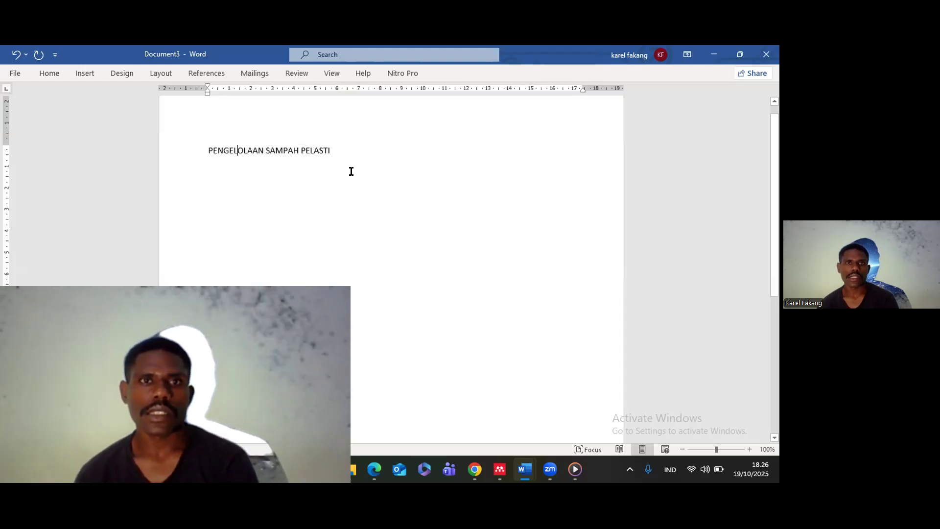
left_click_drag(351, 172, 357, 149)
left_click(363, 153)
left_click(268, 222)
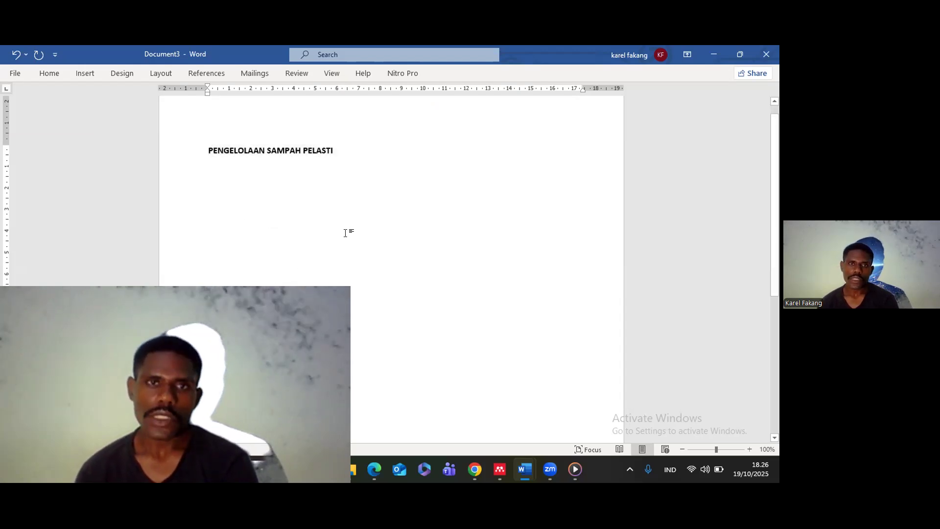
left_click(384, 153)
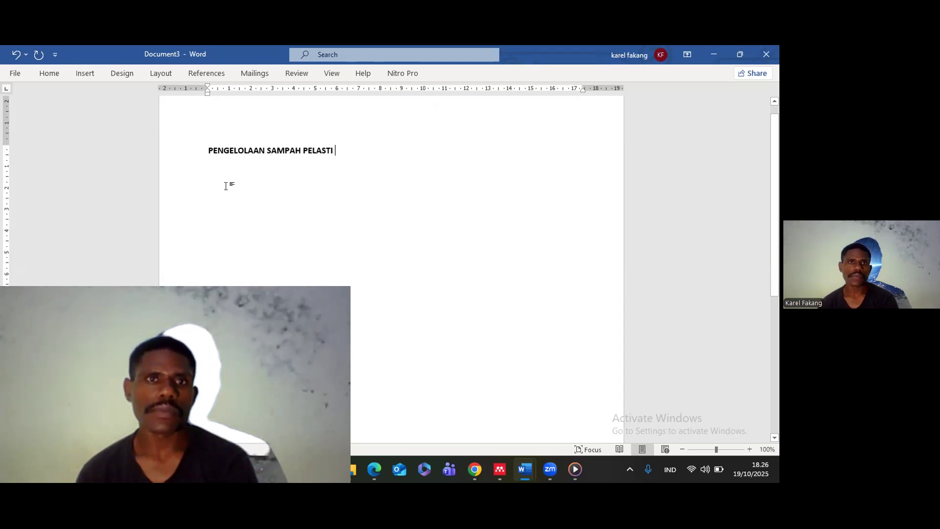
key("Home")
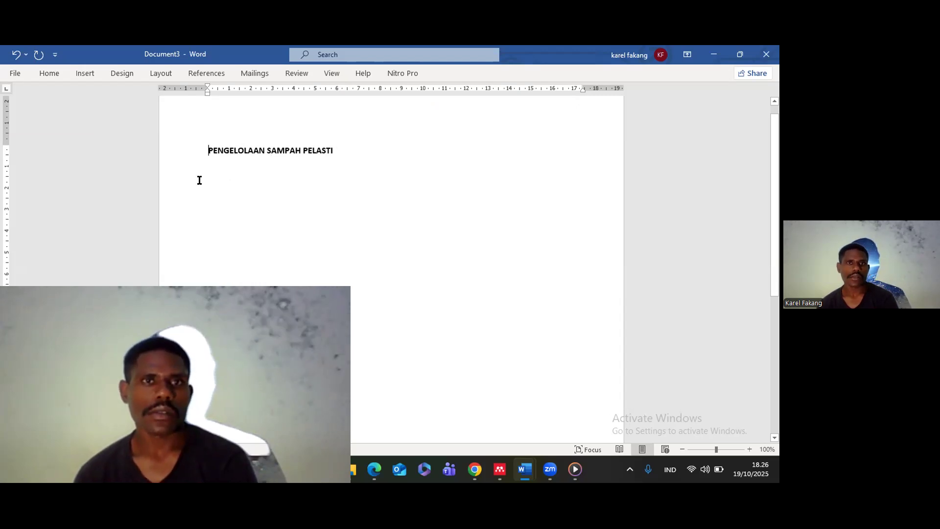
left_click(226, 187)
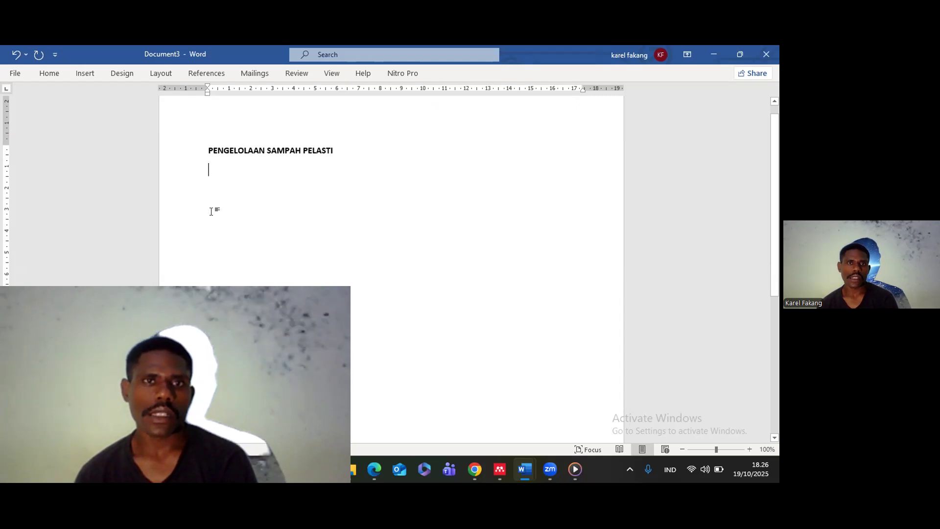
- Switch to Mendeley Reference Manager and open the article "PENGOLAHAN SAMPAH PLASTIK MELALUI KREATIVITAS PRODUK" at its PENDAHULUAN section on page 2
left_click(499, 468)
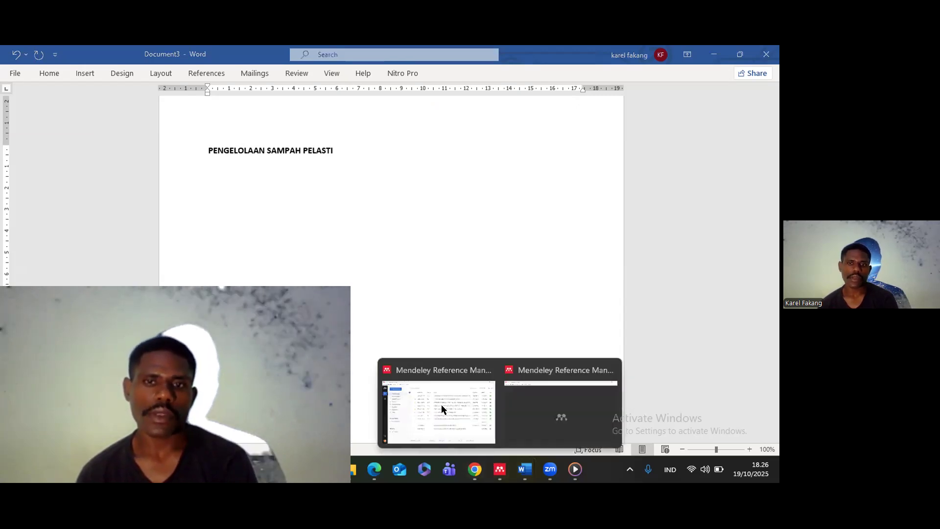
left_click(448, 395)
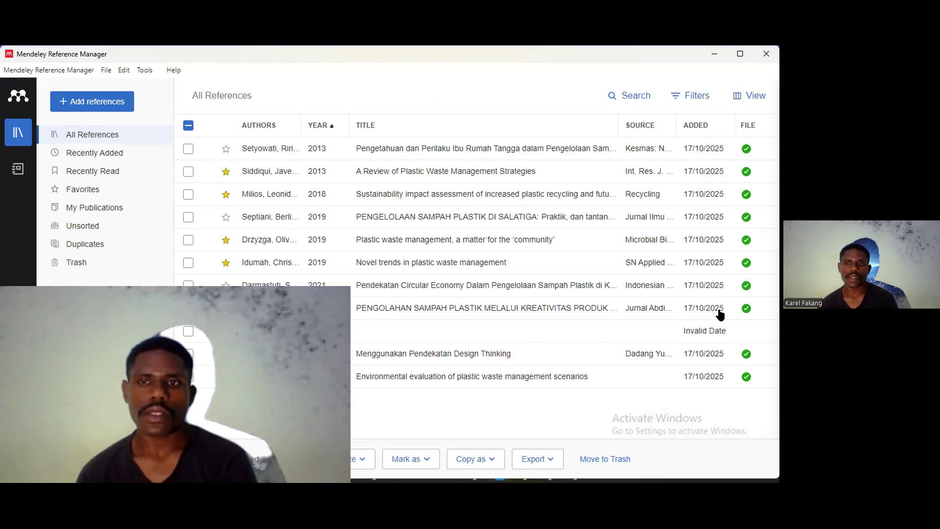
mouse_move(745, 309)
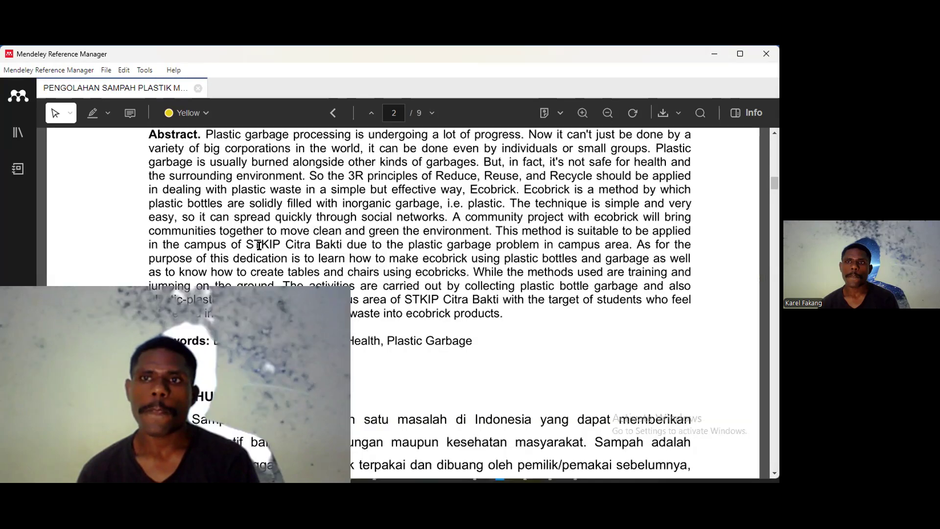
scroll(259, 246, "down", 5)
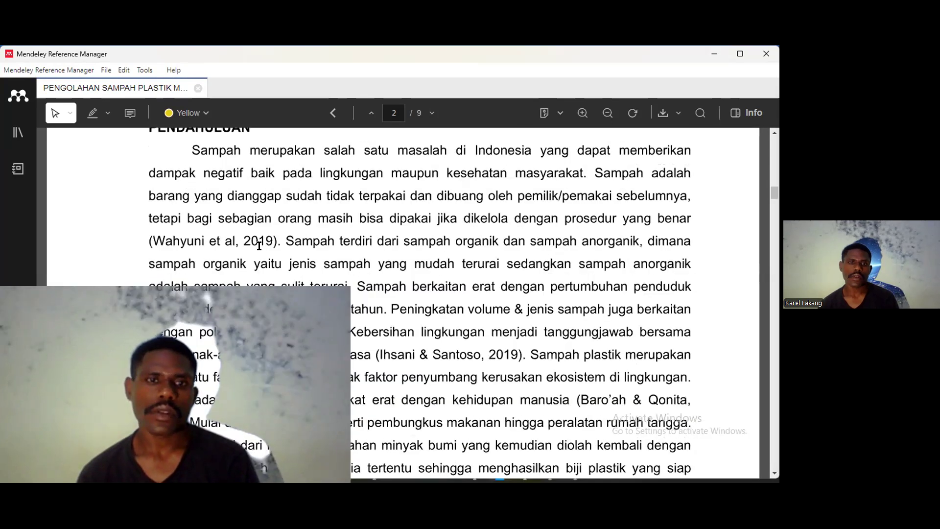
scroll(191, 208, "up", 1)
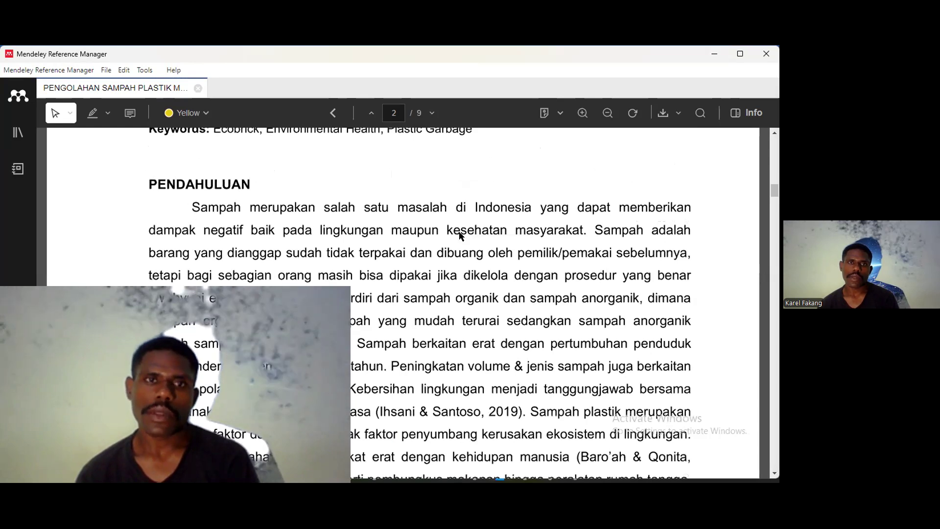
- Copy the opening PENDAHULUAN text from "Sampah merupakan salah satu masalah" through the line ending "Sampah plastik merupakan"
left_click_drag(192, 208, 348, 208)
left_click_drag(460, 236, 667, 391)
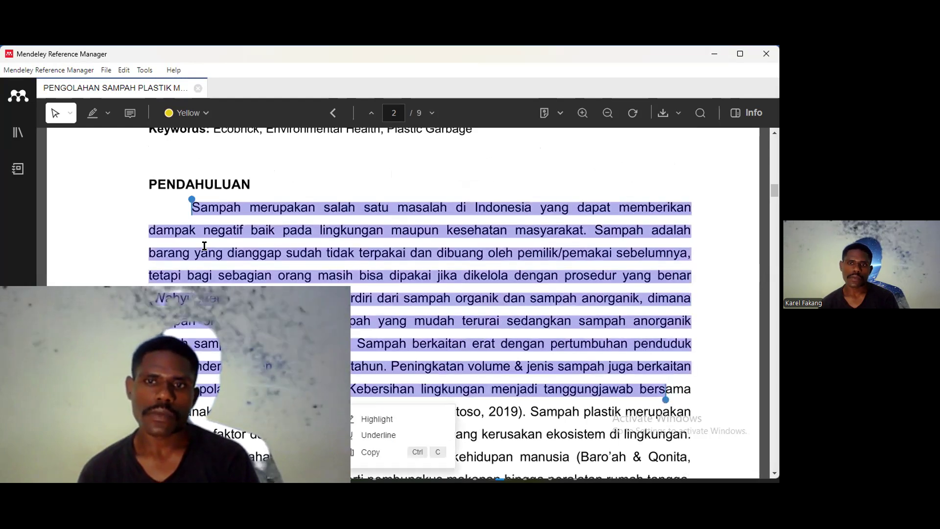
left_click_drag(191, 200, 177, 201)
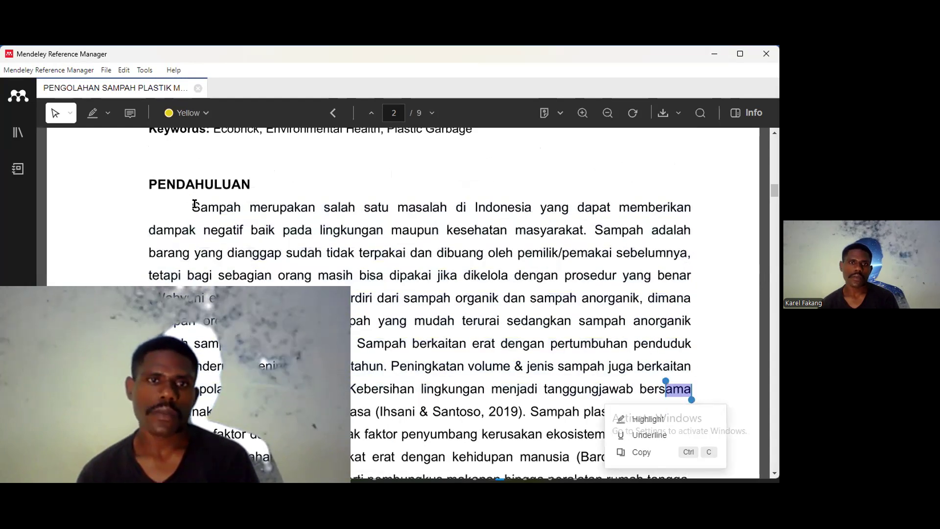
left_click_drag(194, 205, 331, 208)
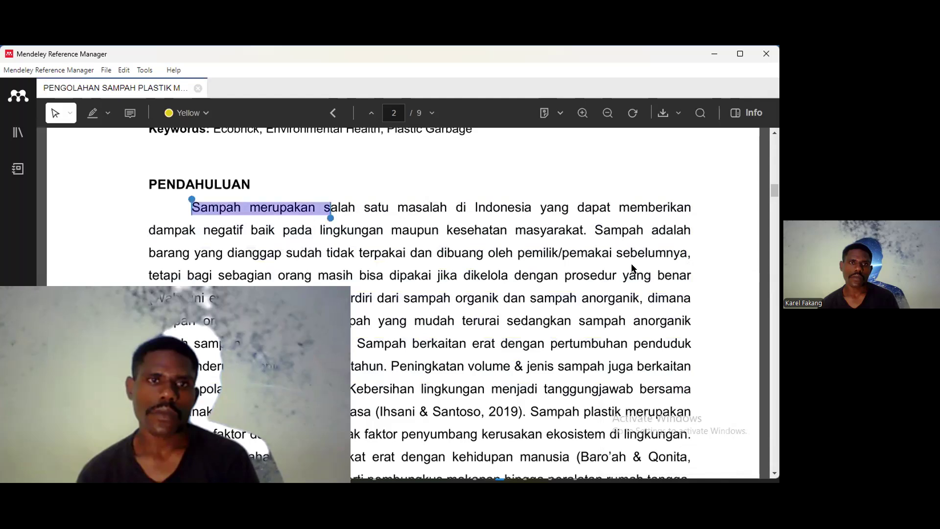
left_click_drag(670, 331, 693, 424)
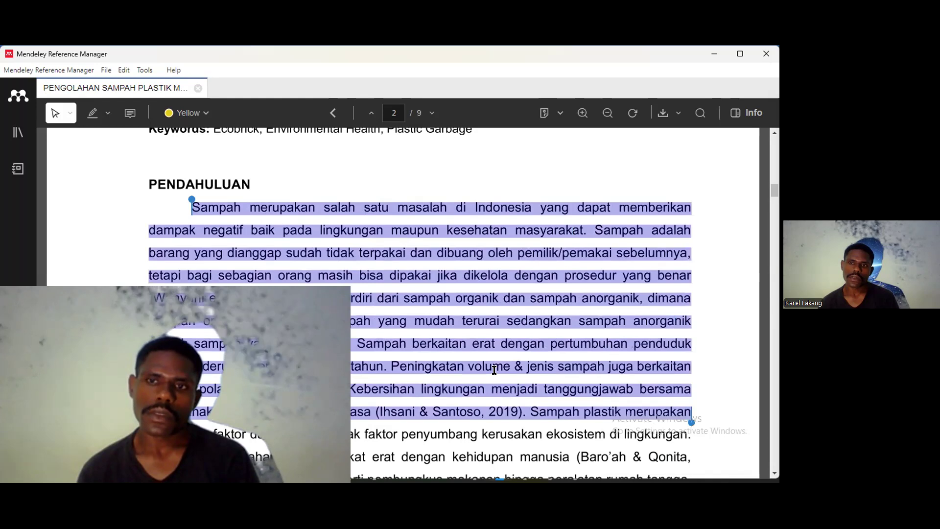
right_click(365, 342)
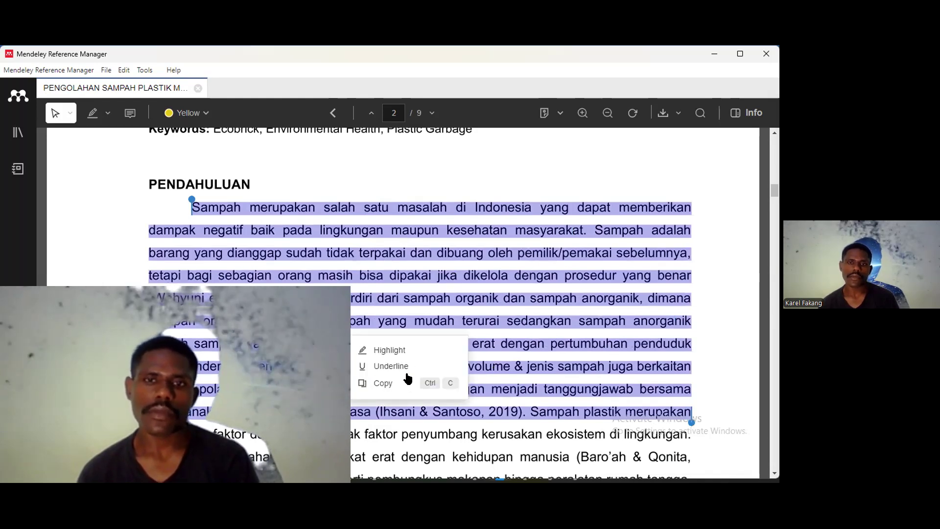
left_click(372, 384)
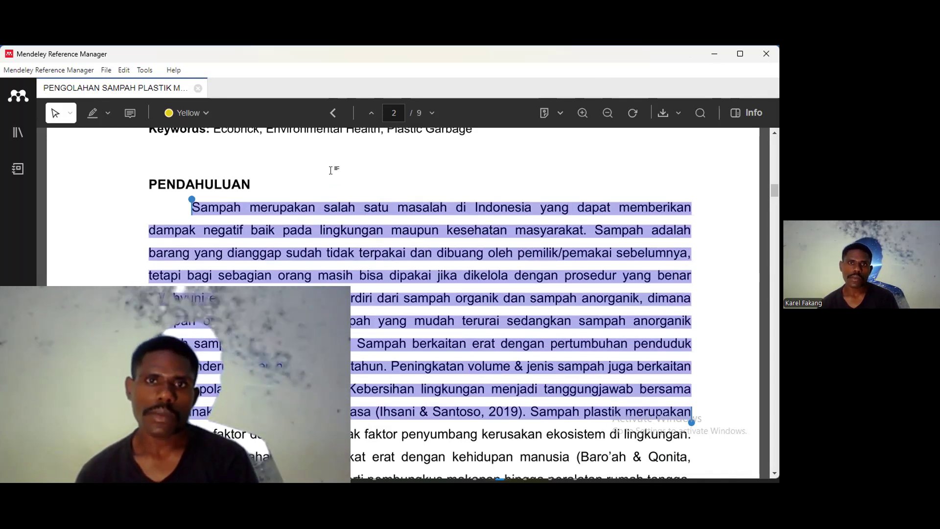
- Switch to Word and paste the copied PENDAHULUAN text on the empty line below the heading "PENGELOLAAN SAMPAH PELASTI"
key("alt+Tab")
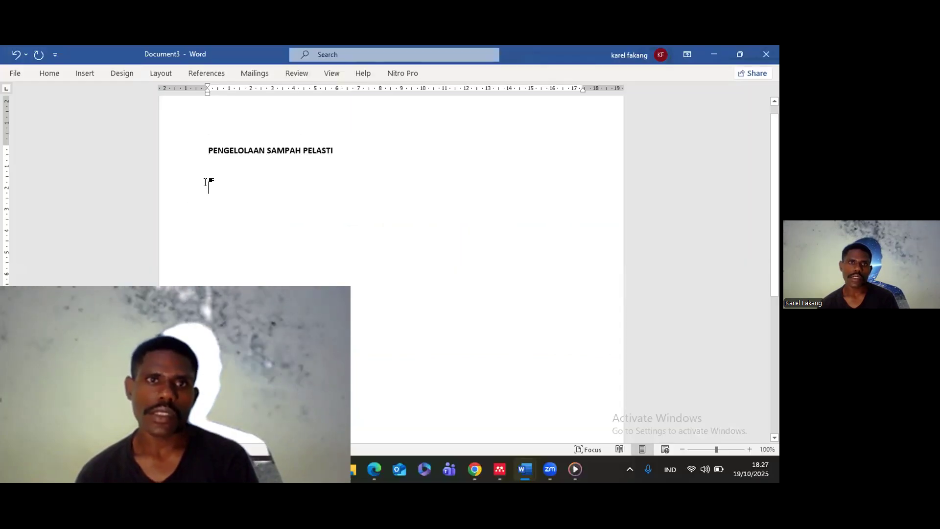
double_click(205, 182)
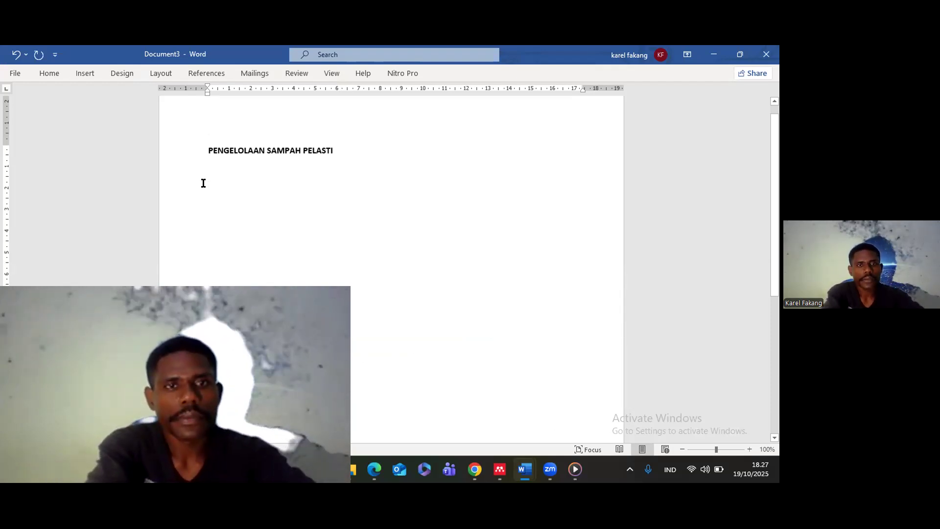
key("ctrl+v")
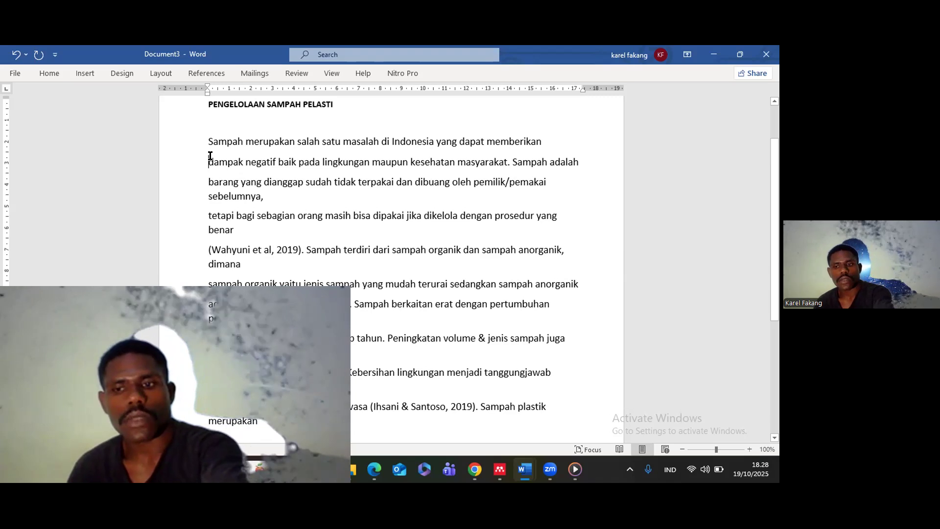
- Remove the line breaks before "dampak negatif", "barang yang dianggap" and "tetapi bagi sebagian" so these lines continue the opening paragraph
key("BackSpace")
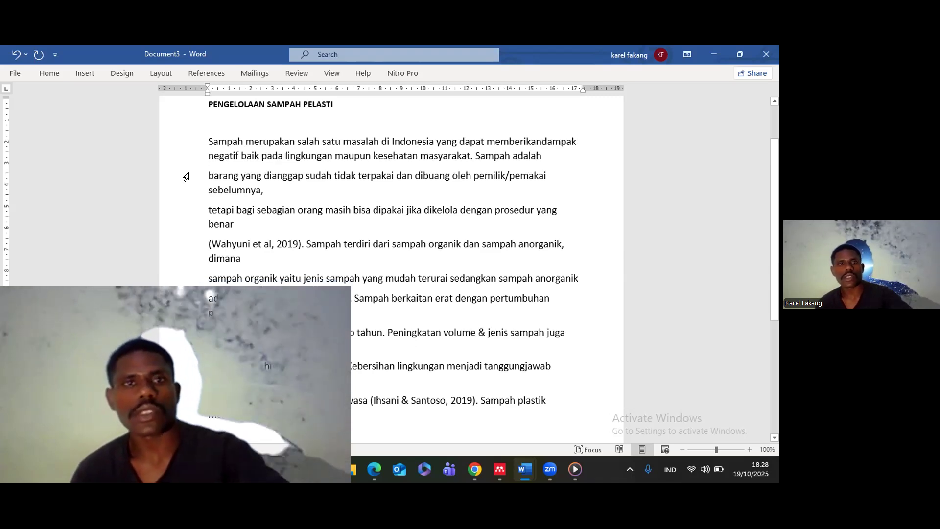
left_click(203, 178)
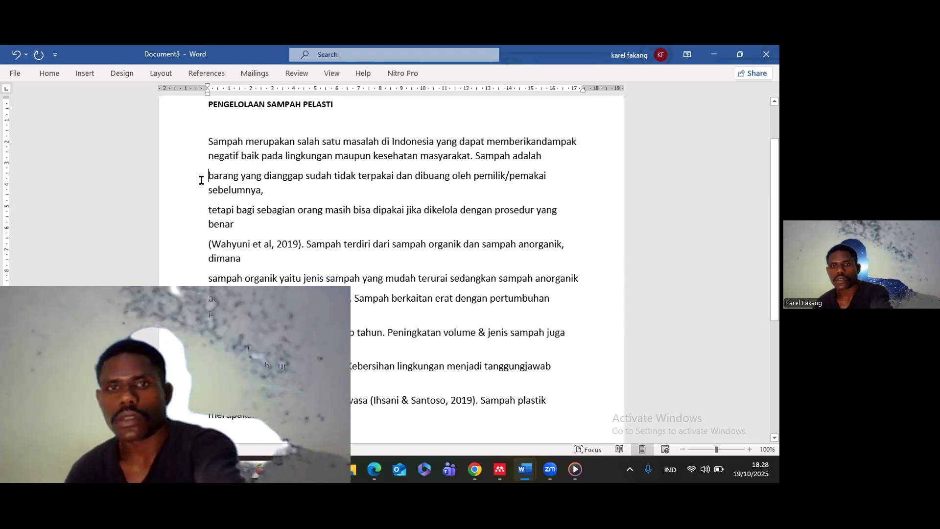
key("BackSpace")
left_click(203, 189)
key("BackSpace")
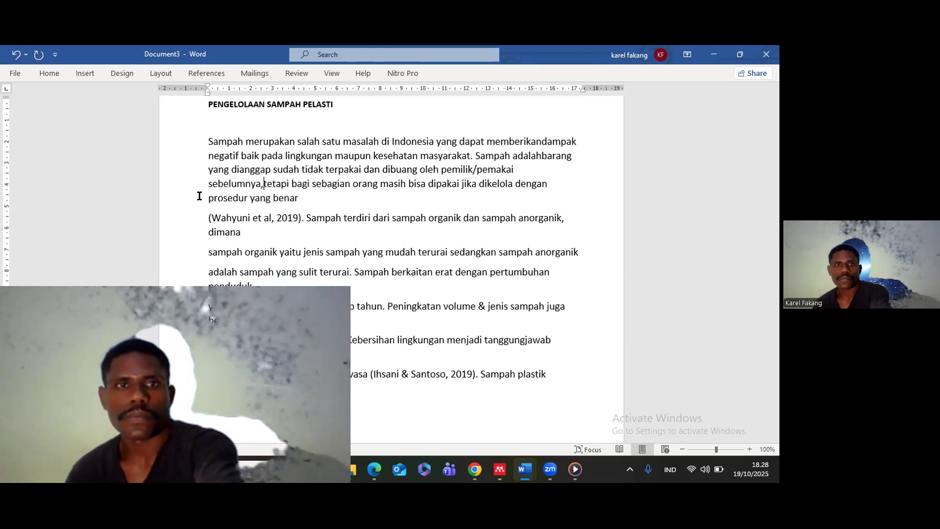
left_click(205, 196)
key("BackSpace")
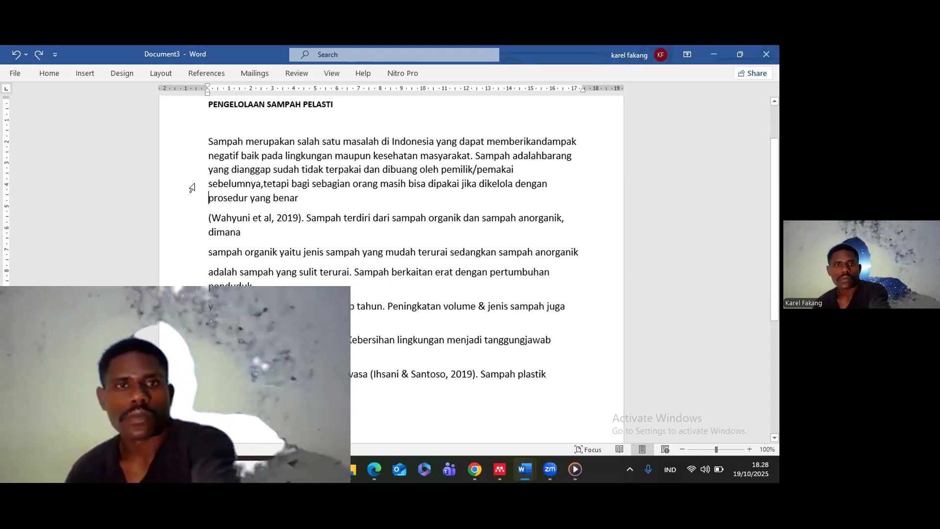
key("BackSpace")
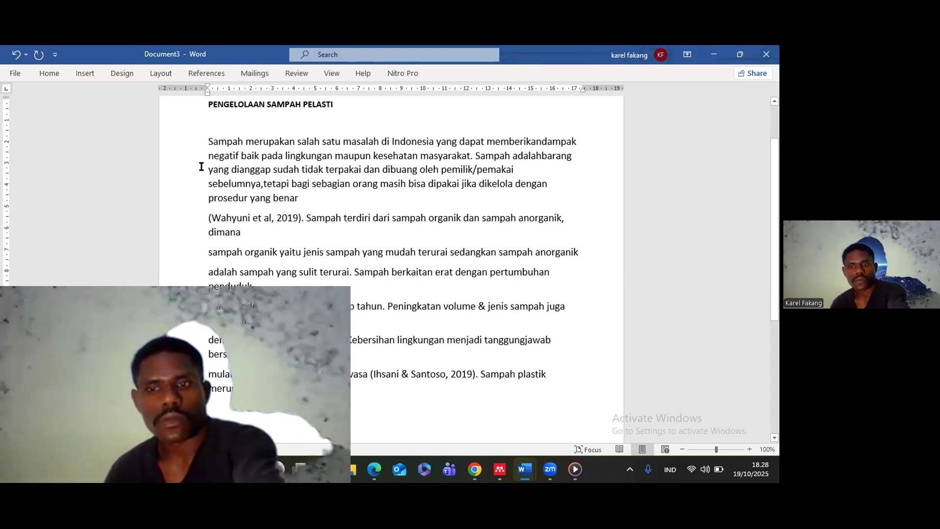
key("BackSpace")
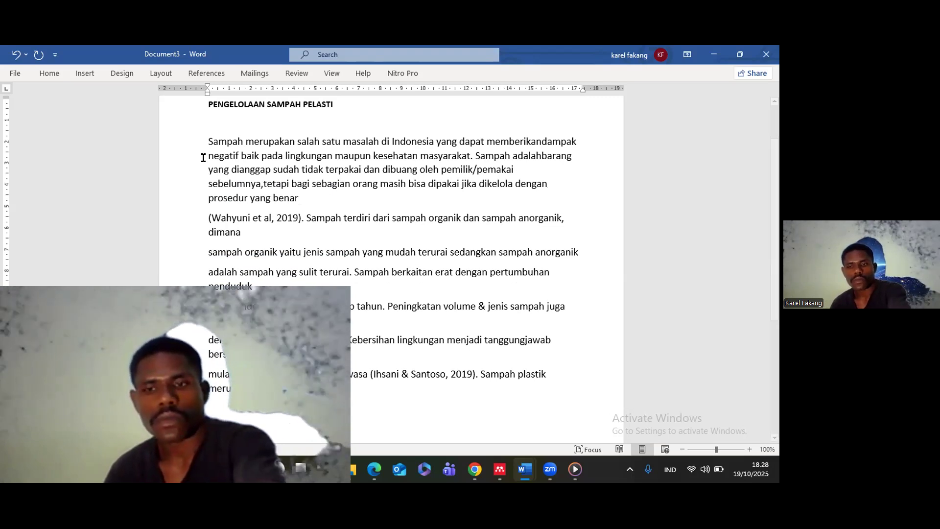
key("BackSpace")
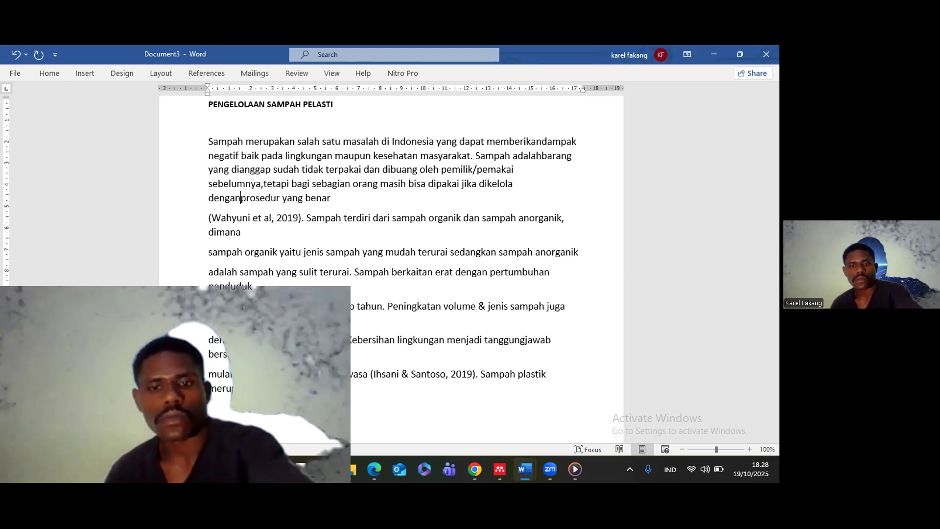
- Join the line starting with the first 2019 citation and the line "sampah organik yaitu" to the paragraph above
left_click(201, 214)
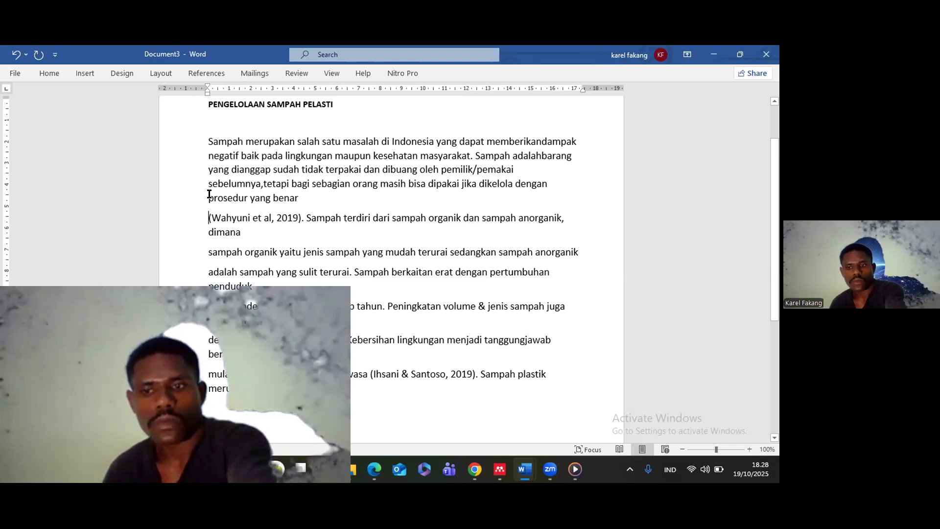
key("BackSpace")
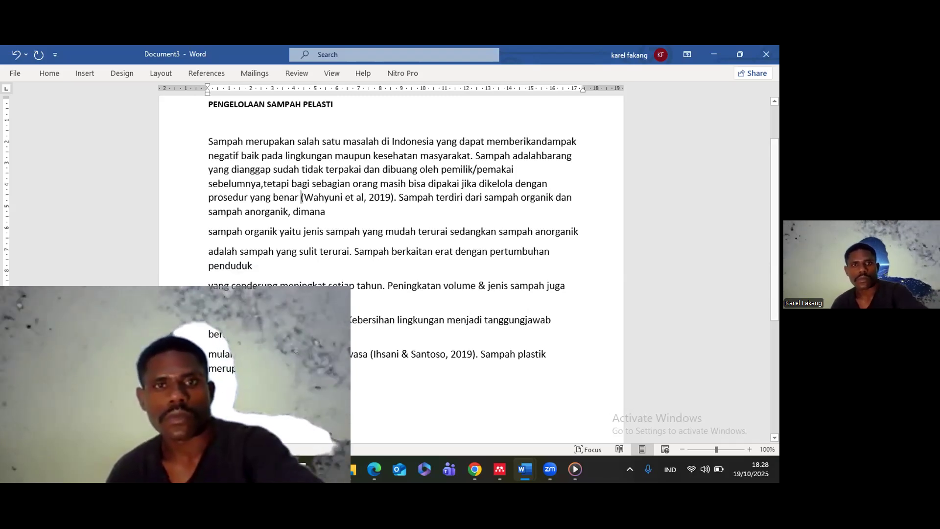
left_click(208, 210)
key("BackSpace")
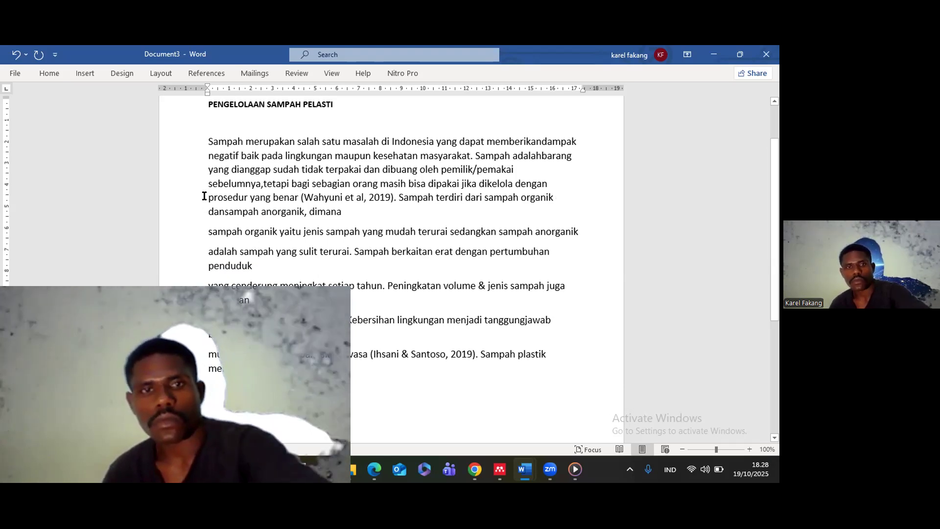
left_click(208, 231)
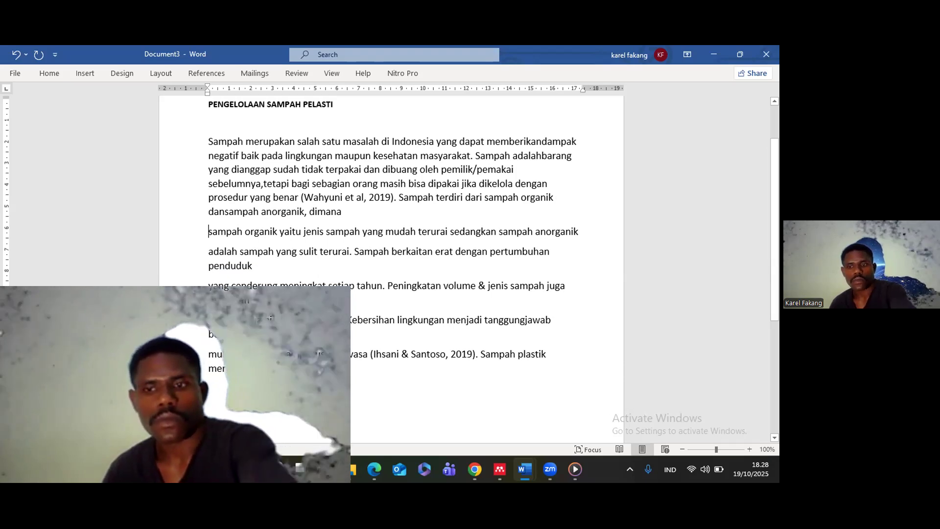
key("BackSpace")
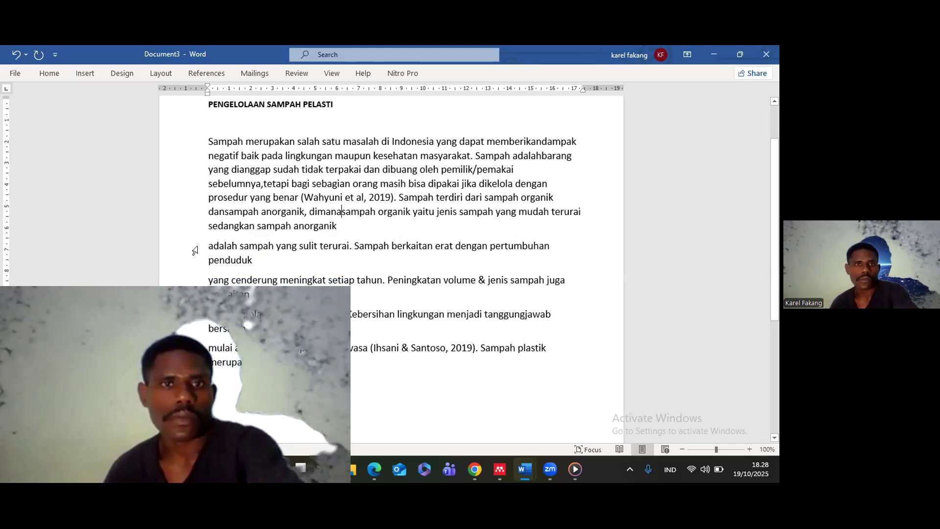
- Join the lines starting "adalah sampah yang sulit terurai" and "yang cenderung meningkat" to the paragraph above
left_click(196, 247)
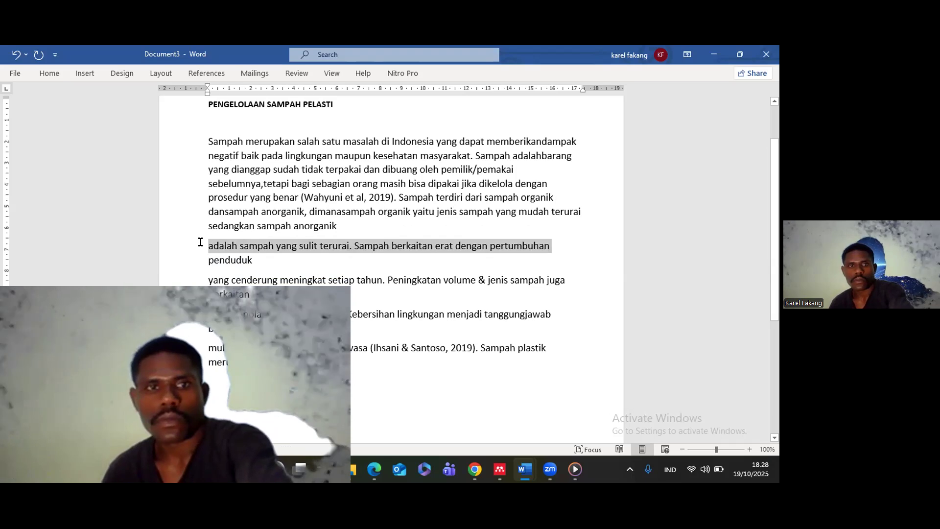
left_click(202, 245)
key("BackSpace")
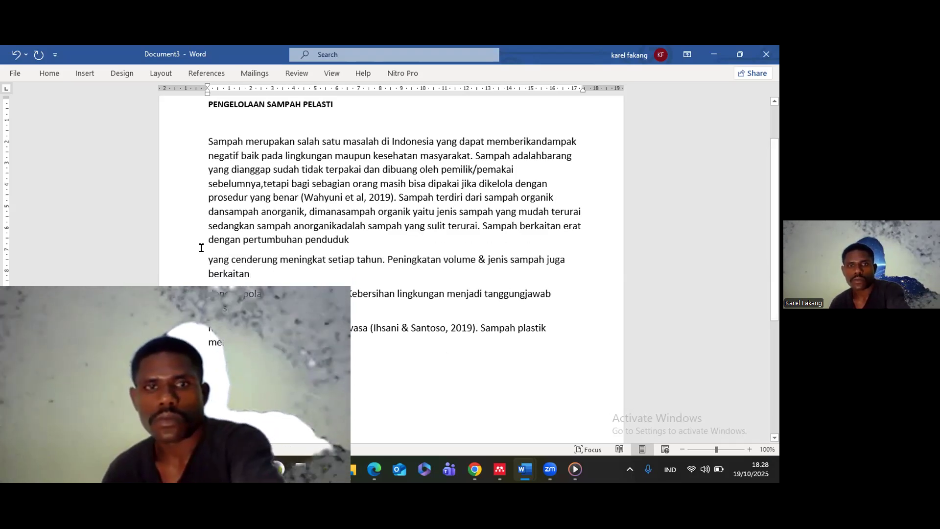
left_click(202, 259)
key("BackSpace")
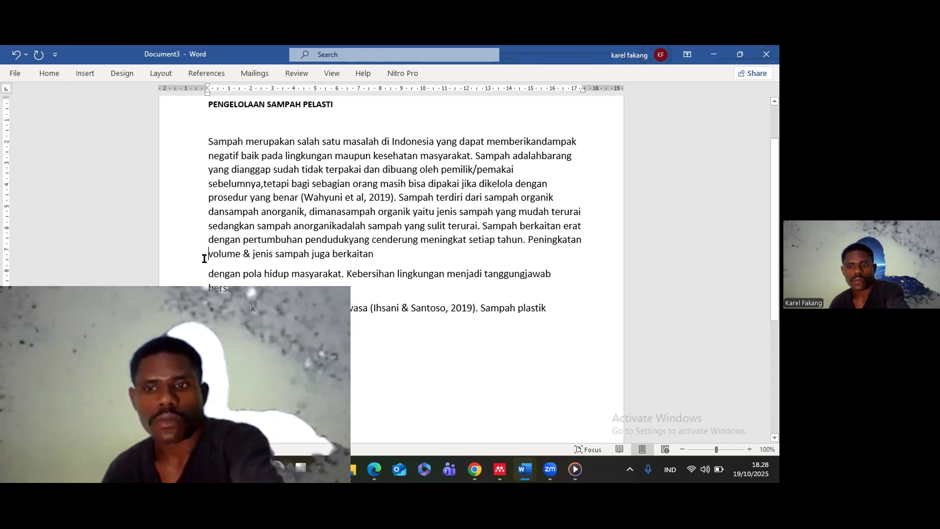
- Join the remaining lines starting "dengan pola hidup masyarakat" and "mulai anak-anak" to the paragraph so the pasted text is one block
key("BackSpace")
left_click(204, 273)
key("BackSpace")
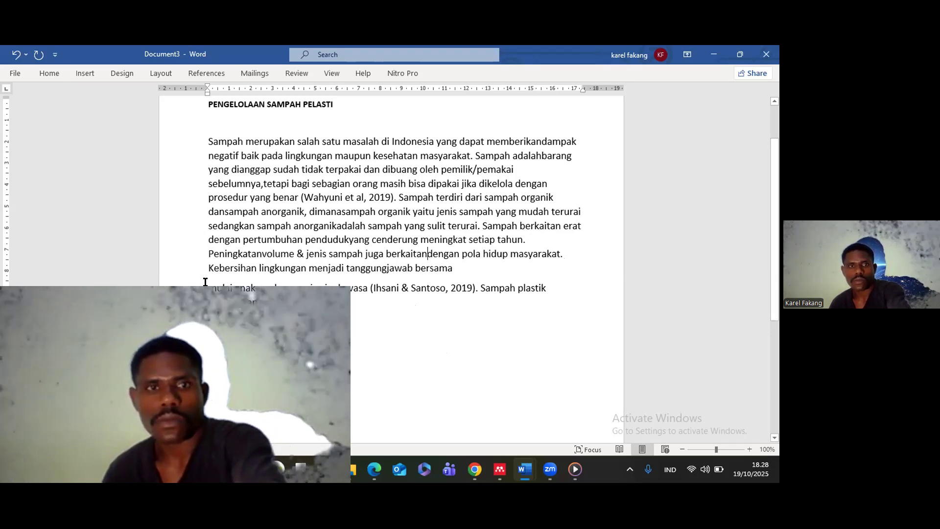
left_click(205, 282)
key("BackSpace")
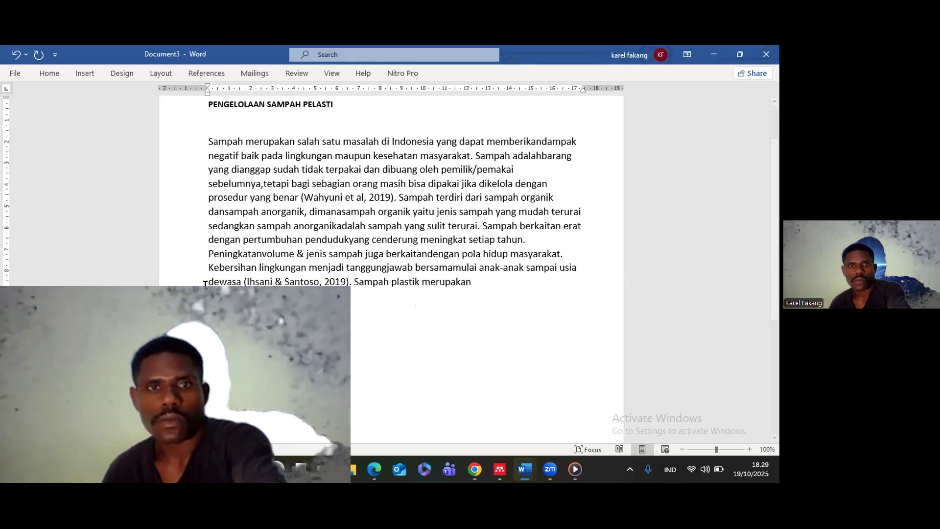
left_click(205, 284)
key("BackSpace")
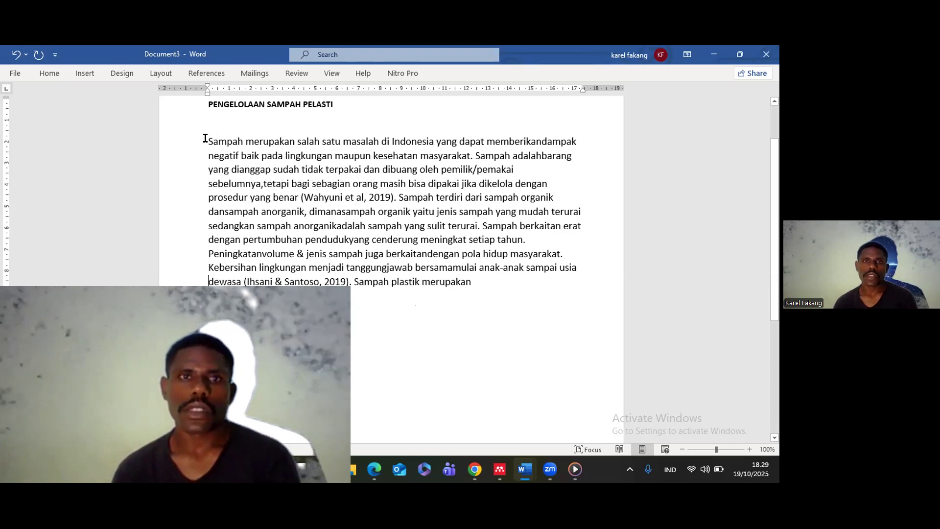
- Justify the whole pasted paragraph from "Sampah merupakan salah satu masalah" to "Sampah plastik merupakan"
double_click(230, 141)
left_click_drag(501, 211, 492, 288)
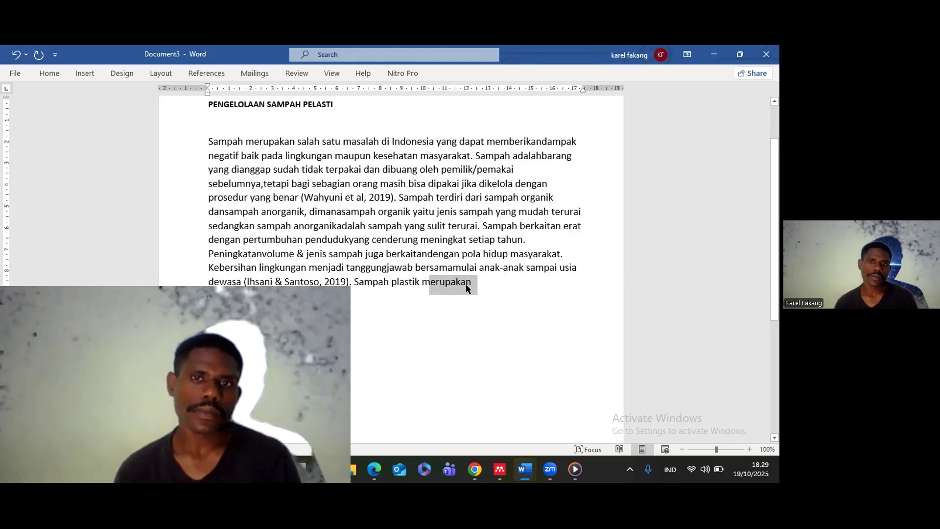
left_click_drag(240, 137, 477, 327)
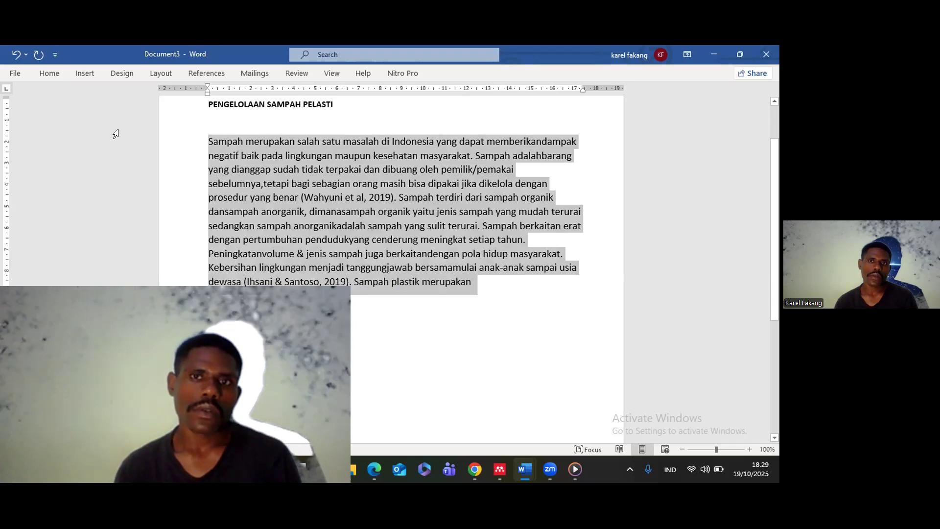
left_click(56, 73)
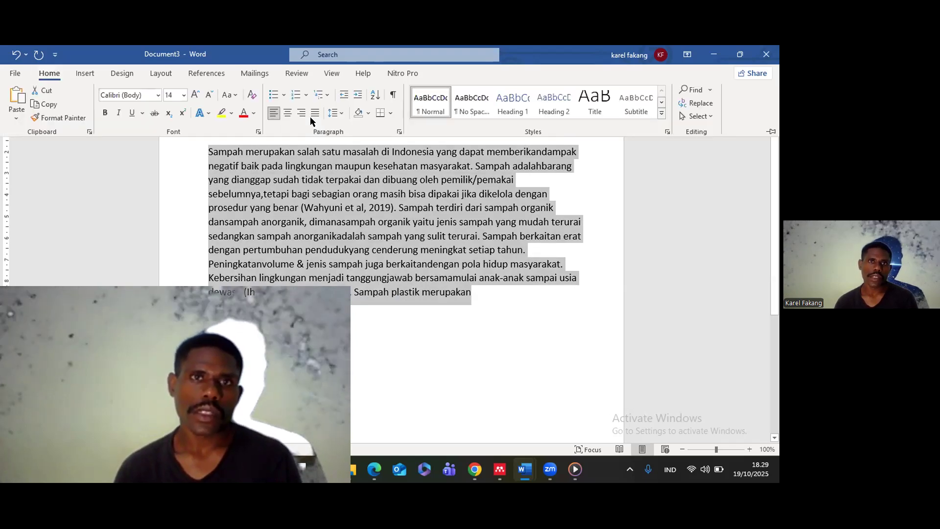
left_click(311, 113)
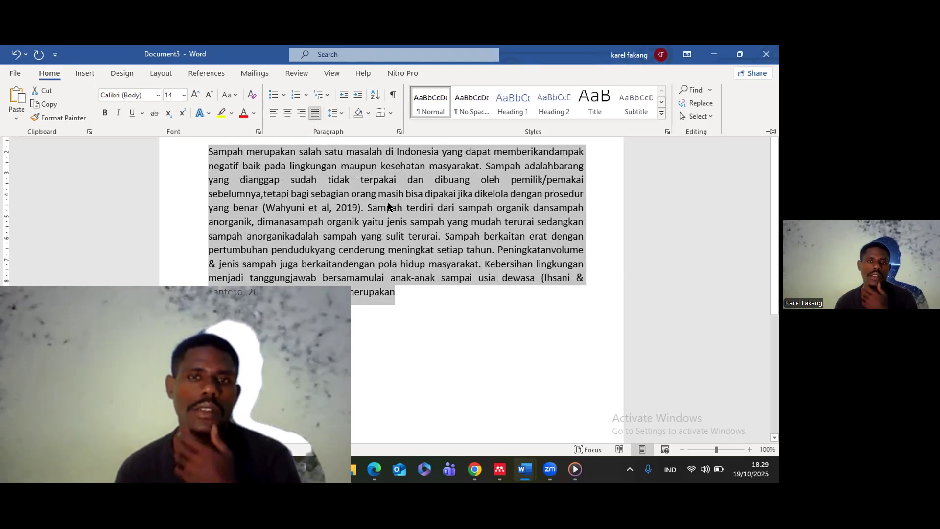
scroll(232, 259, "down", 1)
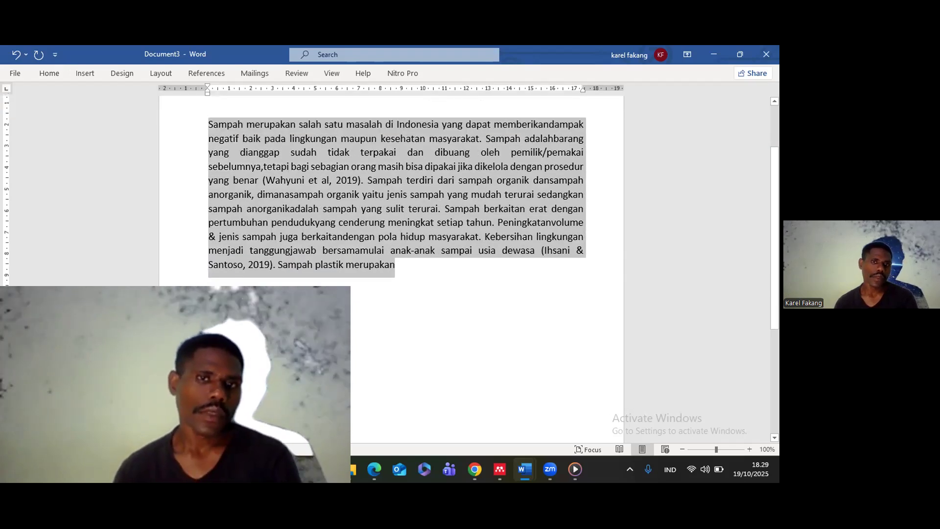
left_click(263, 278)
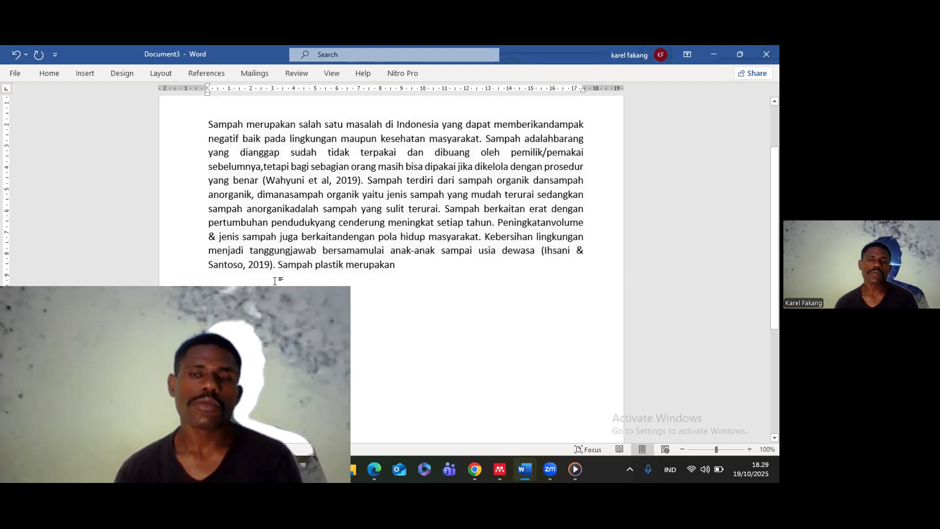
- Open Mendeley Cite and select the reference "PENGOLAHAN SAMPAH PLASTIK MELALUI KREATIVITAS PRODUK ECOBRICK"
scroll(264, 277, "up", 1)
scroll(264, 278, "up", 1)
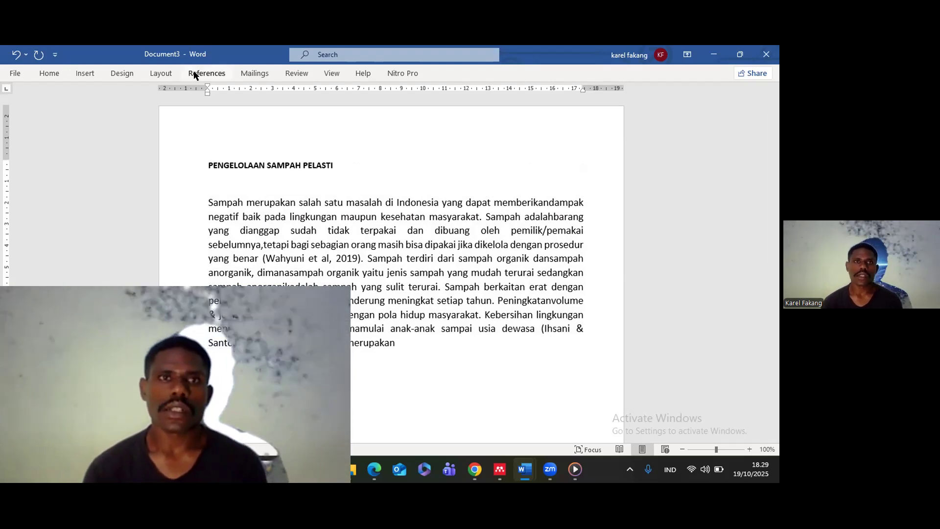
left_click(214, 72)
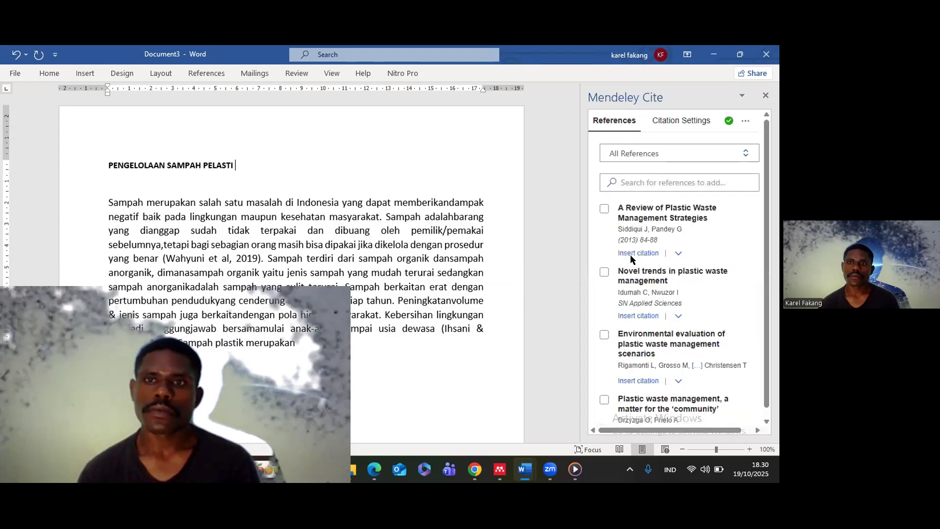
scroll(630, 255, "down", 2)
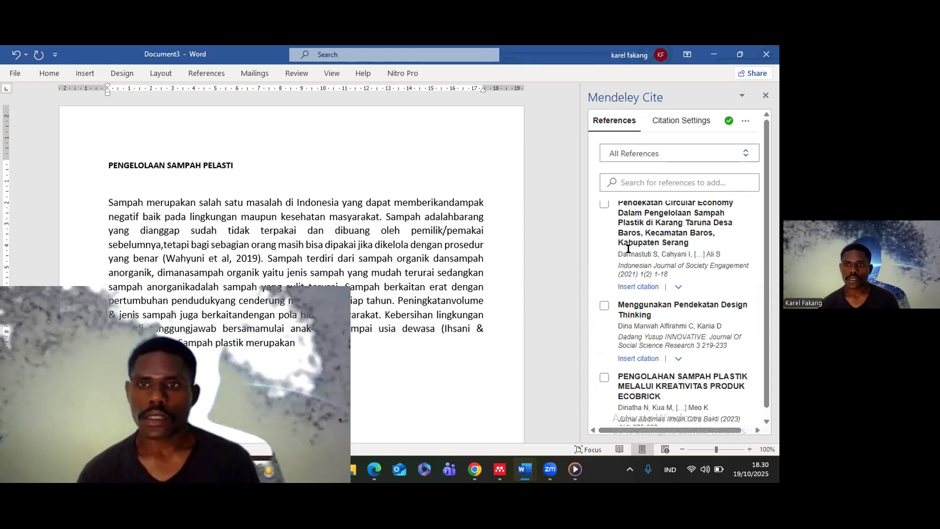
scroll(676, 255, "down", 2)
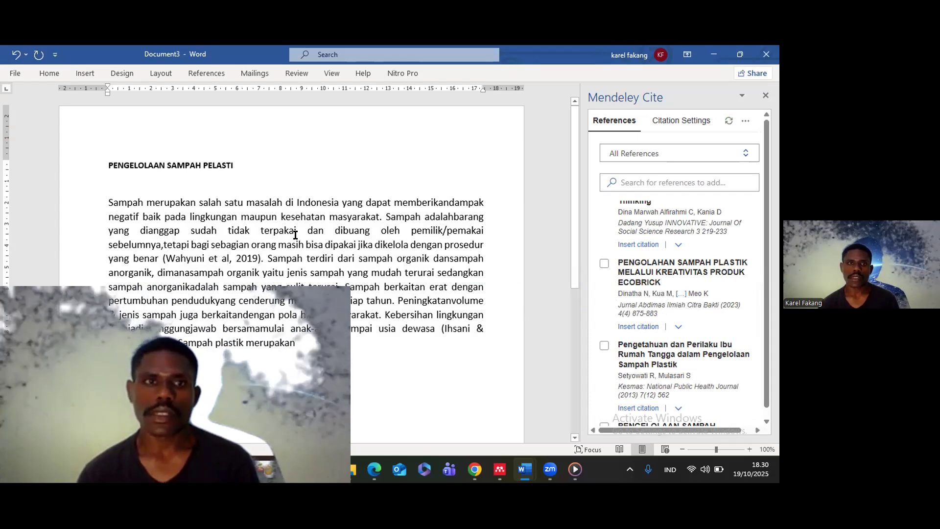
left_click(605, 263)
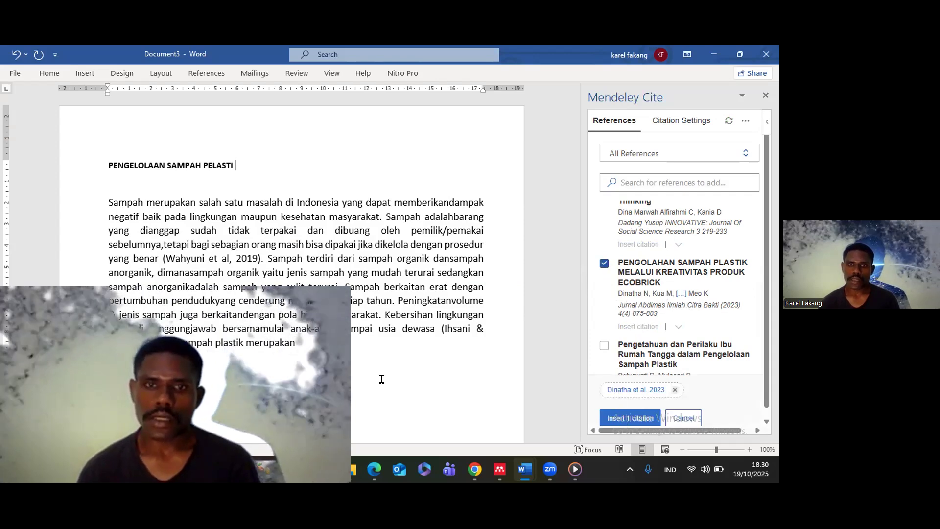
- Add a period after "Sampah plastik merupakan" and insert the selected 2023 ecobrick article's citation at the paragraph's end
left_click(303, 345)
type(".")
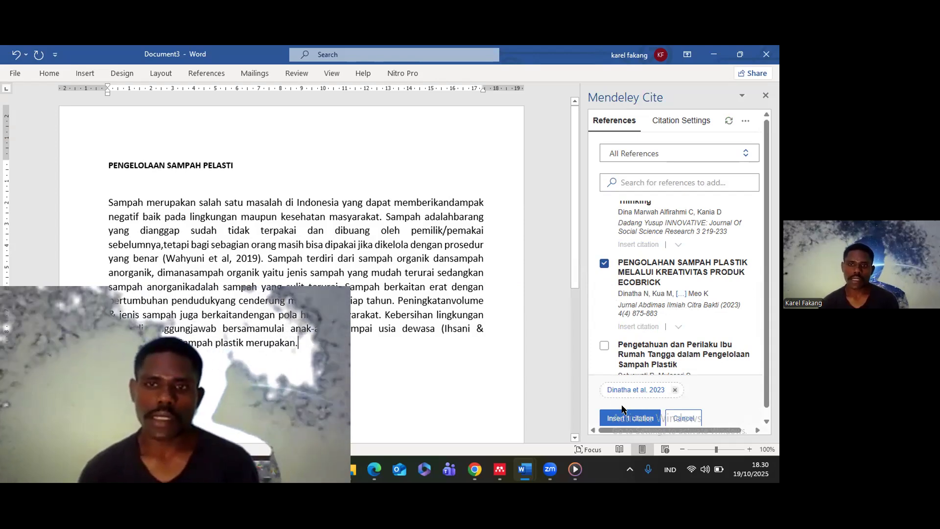
left_click(611, 417)
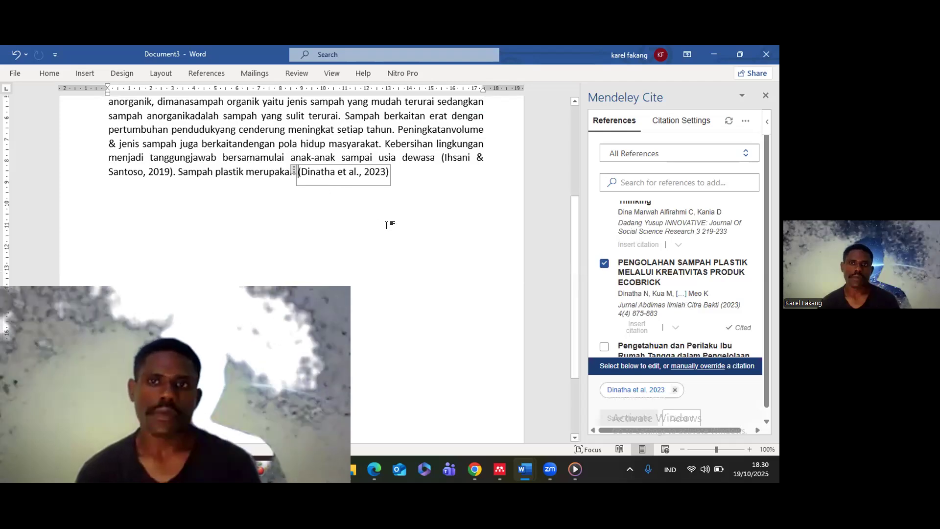
scroll(387, 221, "down", 2)
scroll(395, 215, "down", 1)
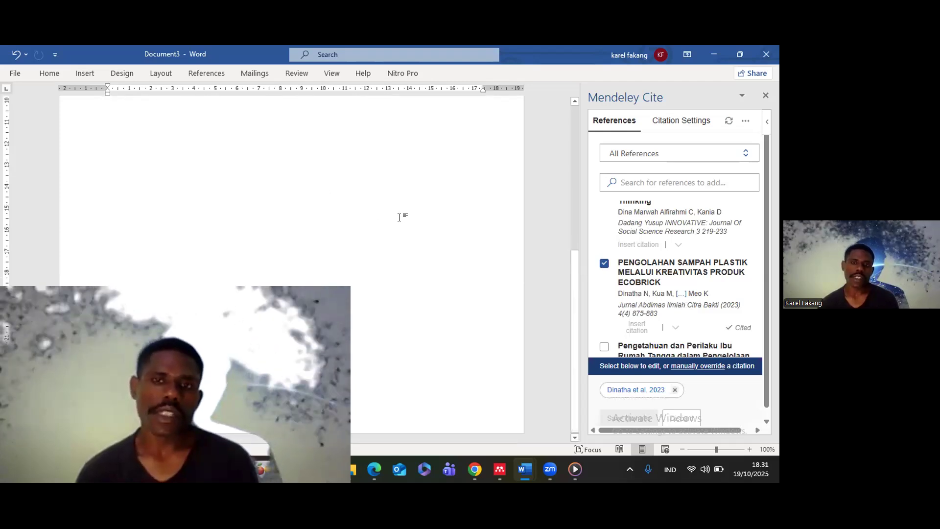
- Review the first paragraph from its heading down to the citation at its end and the blank space below
scroll(391, 213, "up", 4)
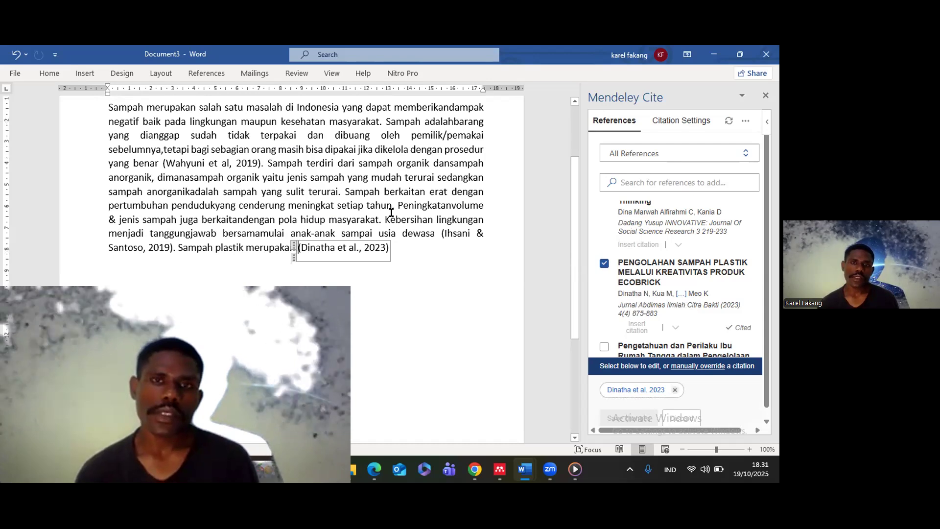
scroll(307, 226, "up", 2)
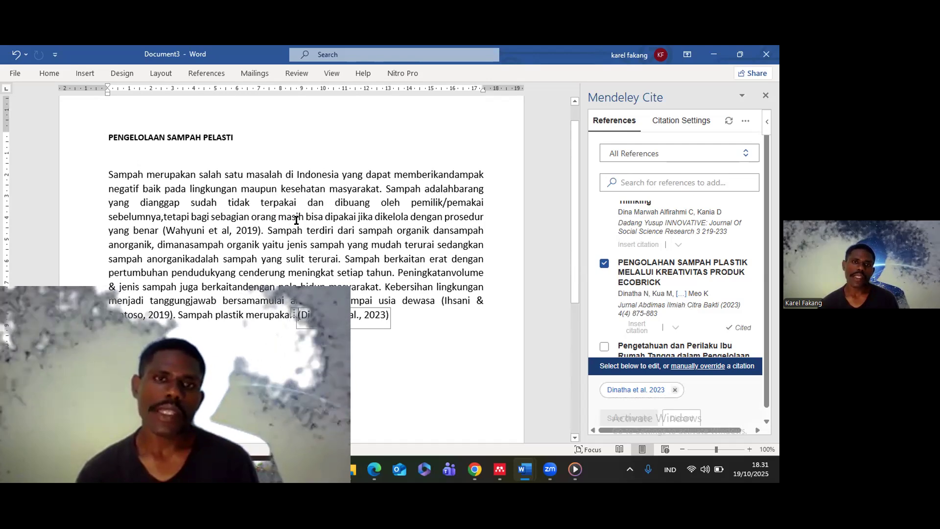
scroll(295, 224, "down", 3)
scroll(298, 222, "down", 1)
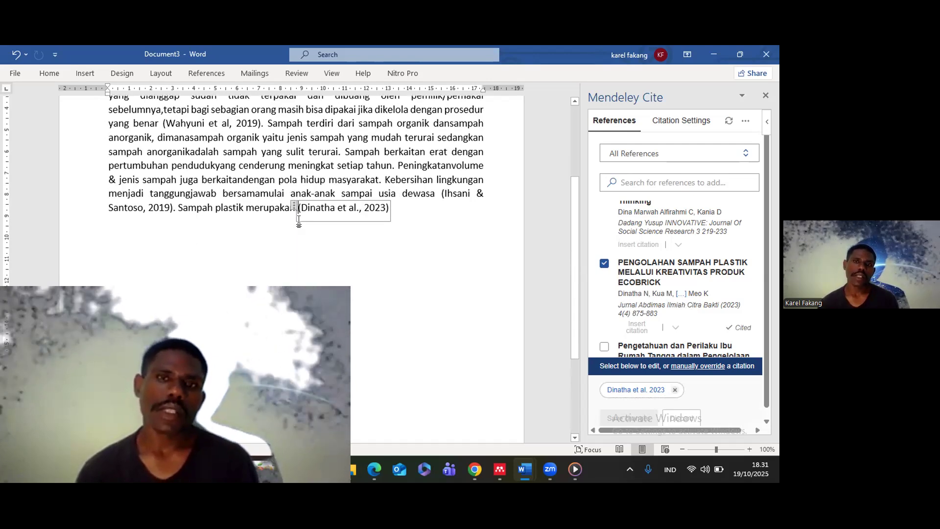
scroll(299, 220, "down", 3)
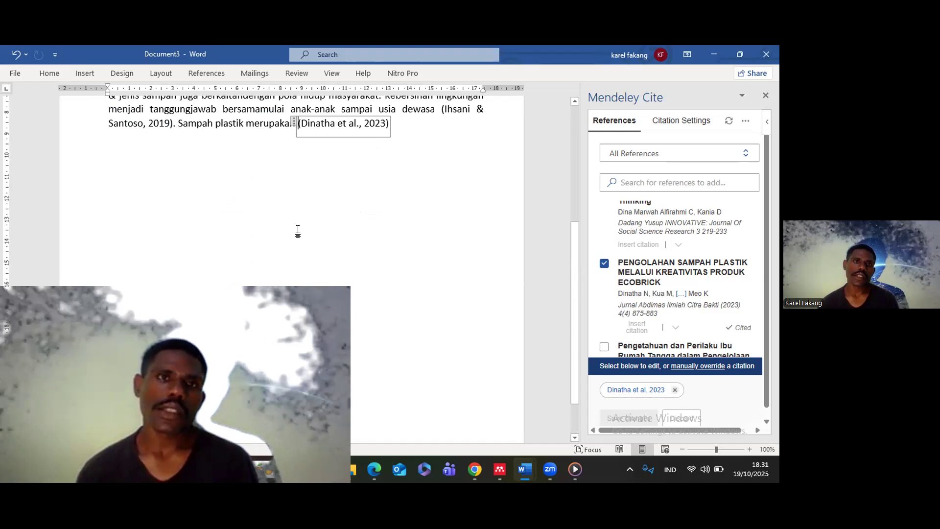
scroll(296, 232, "up", 1)
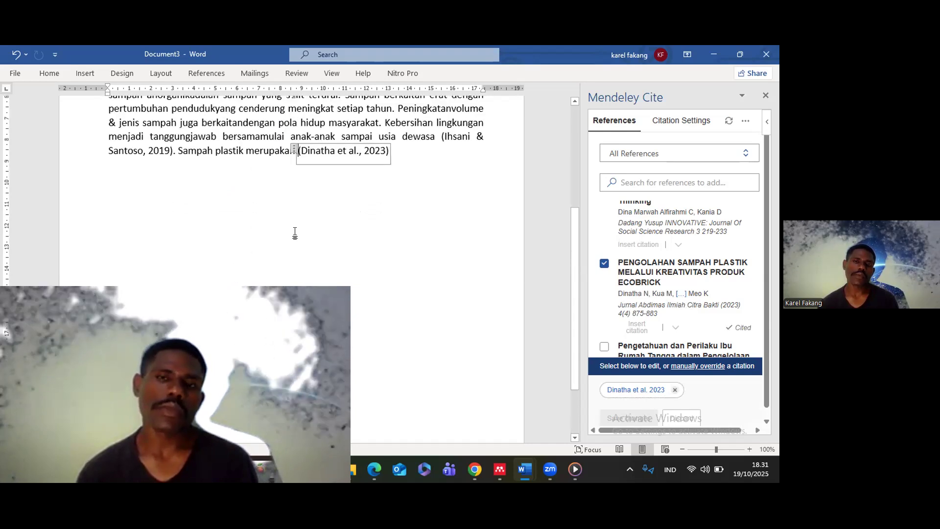
scroll(294, 232, "down", 2)
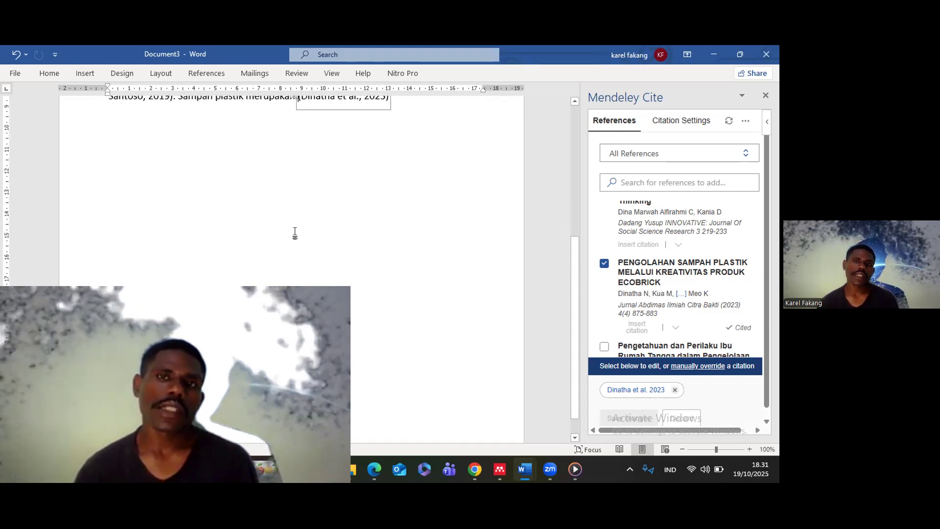
scroll(296, 231, "up", 7)
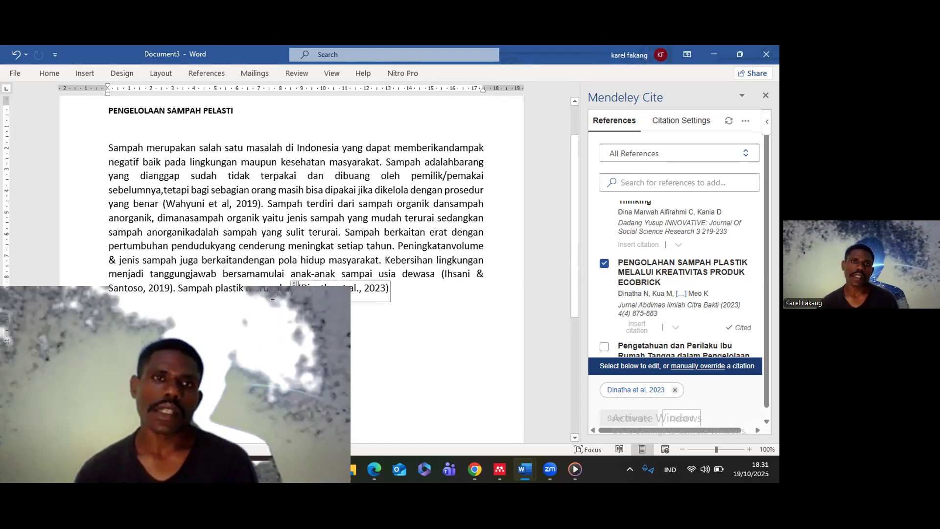
scroll(382, 208, "down", 3)
scroll(333, 208, "down", 1)
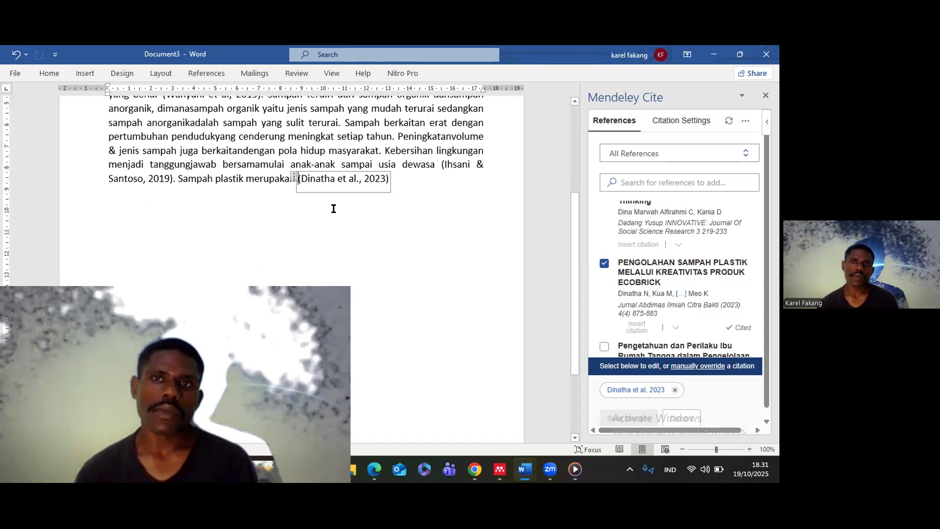
scroll(347, 255, "down", 1)
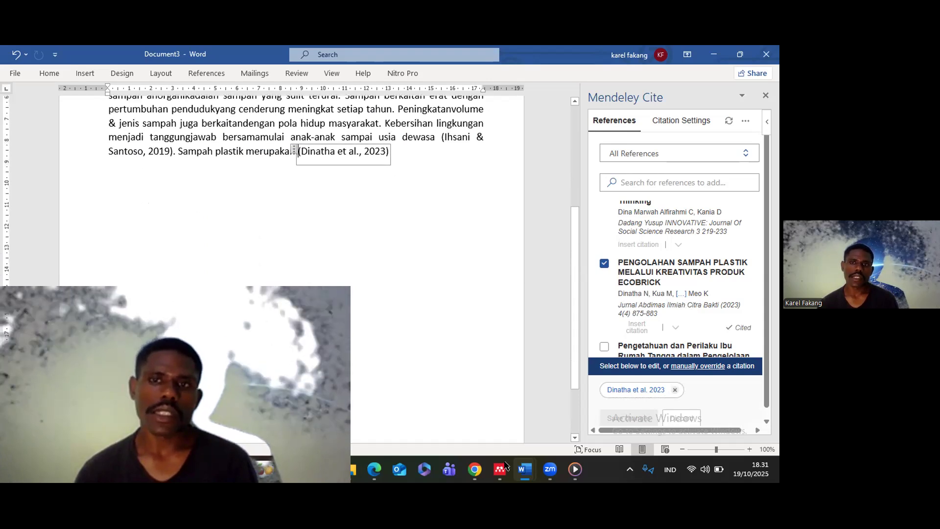
scroll(472, 424, "down", 3)
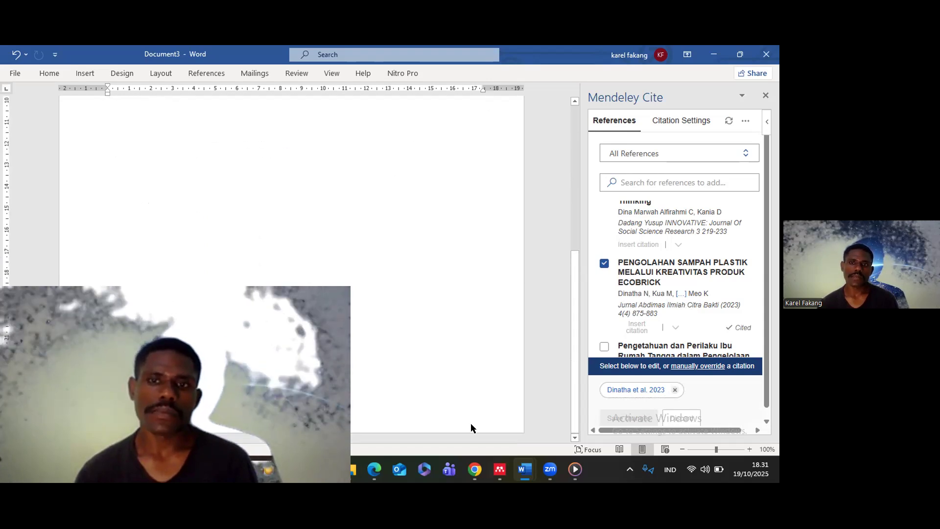
- Switch to Mendeley Reference Manager and open the PDF of "PENGELOLAAN SAMPAH PLASTIK DI SALATIGA: Praktik, dan tantangan"
left_click(500, 469)
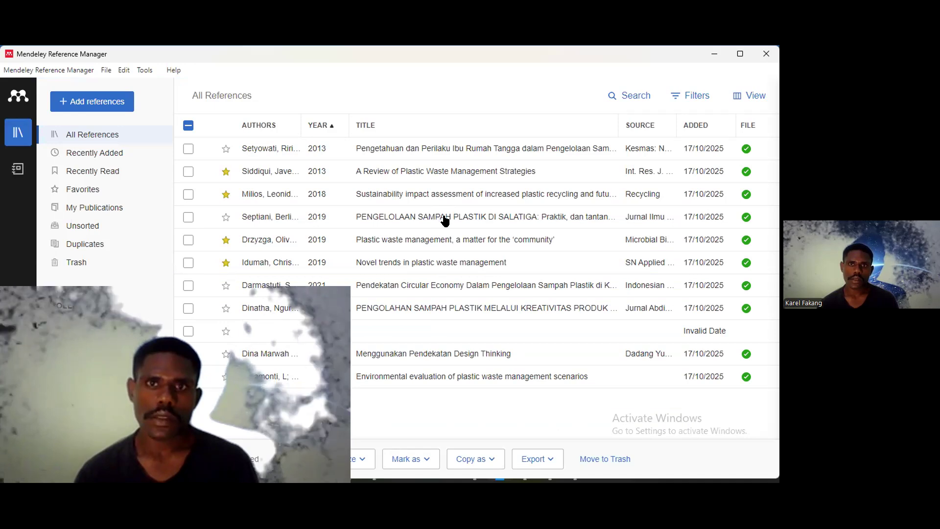
left_click(445, 221)
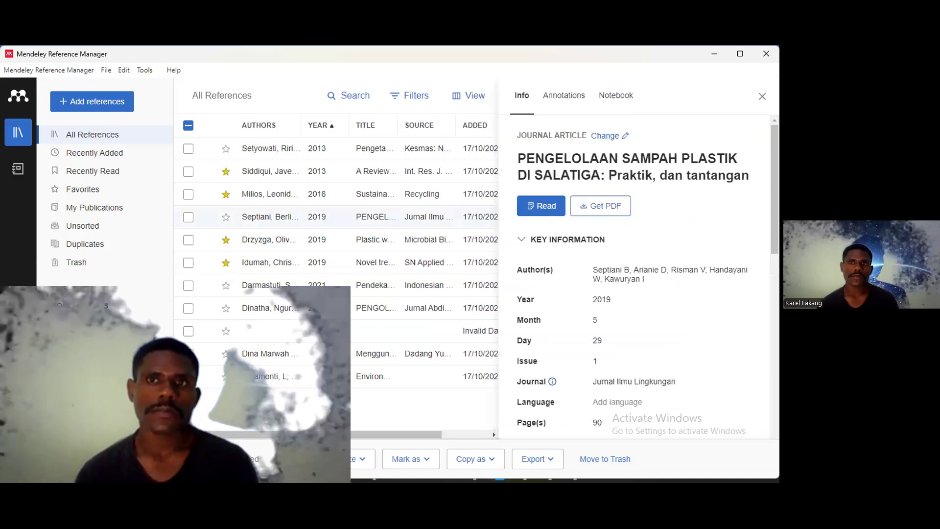
left_click(762, 97)
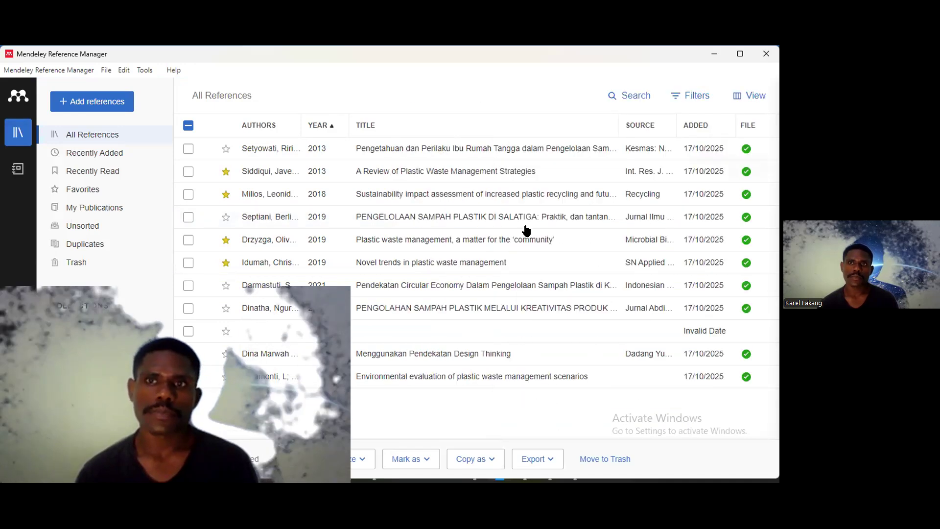
double_click(746, 219)
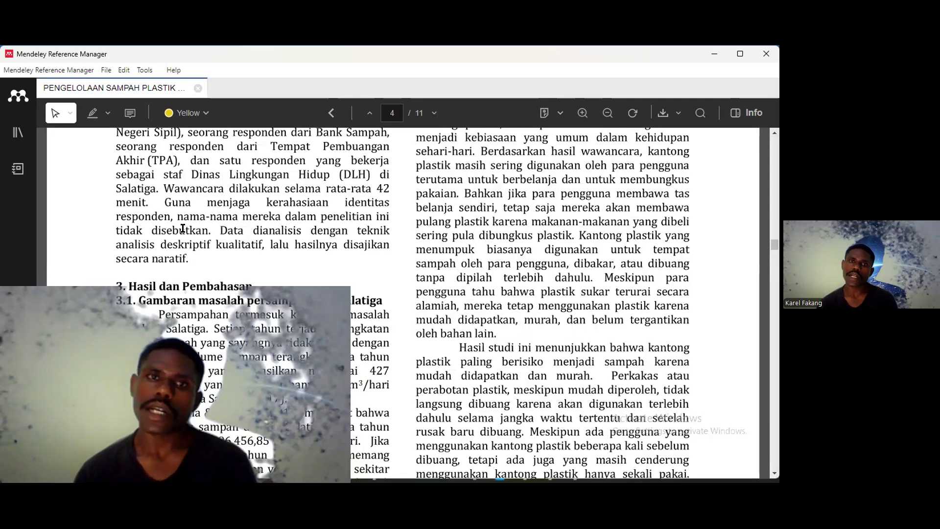
- Copy the passage on page 4 from "Hasil studi ini menunjukkan bahwa kantong" to "Plastik ini" and minimize the reference manager
scroll(172, 249, "down", 1)
left_click_drag(159, 260, 484, 275)
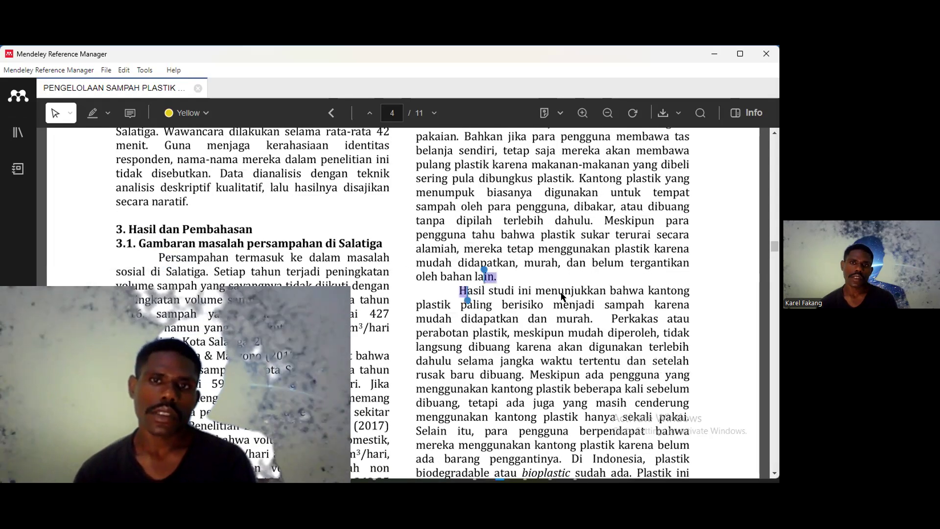
left_click_drag(459, 291, 686, 465)
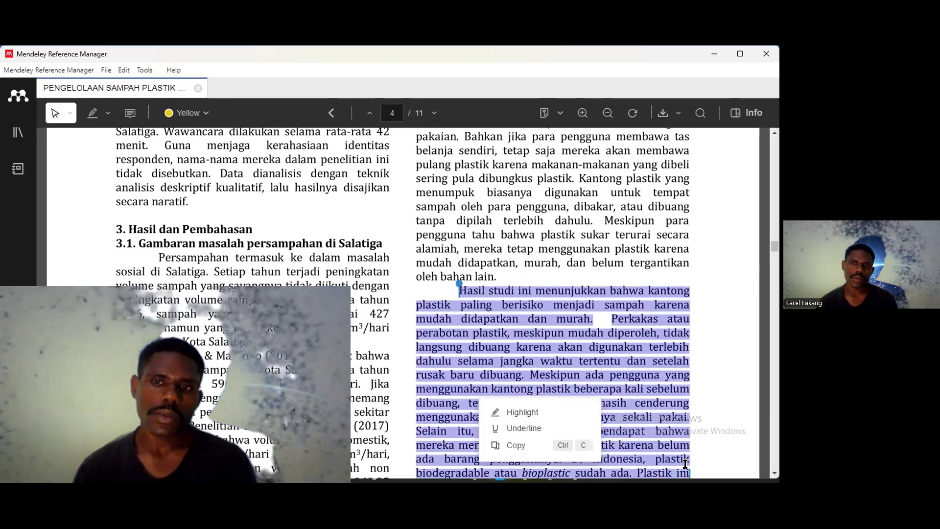
left_click(515, 445)
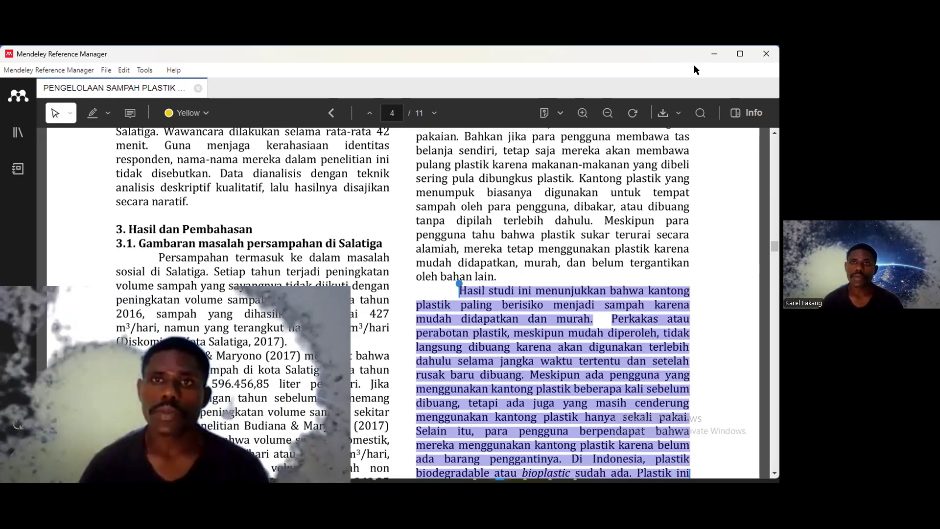
left_click(713, 53)
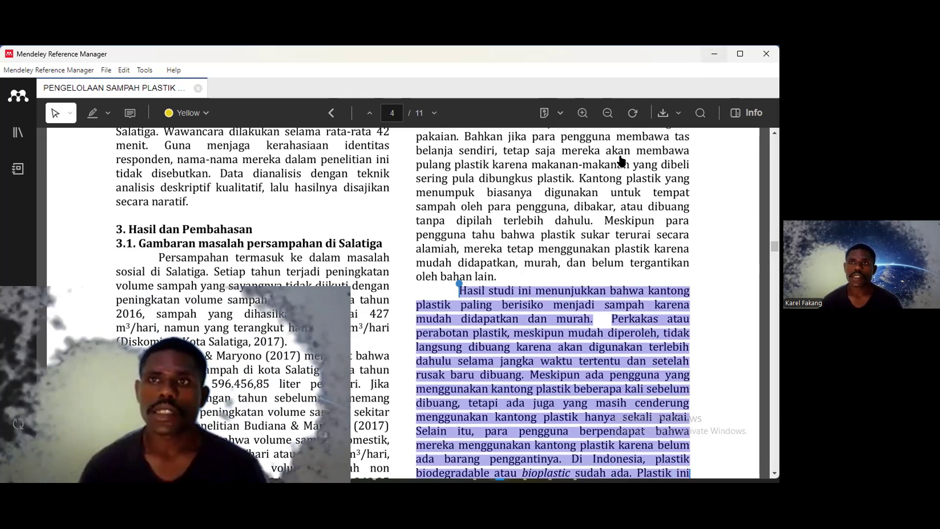
- Paste the copied Salatiga passage into the Word document on a new line below the first paragraph
scroll(237, 223, "up", 5)
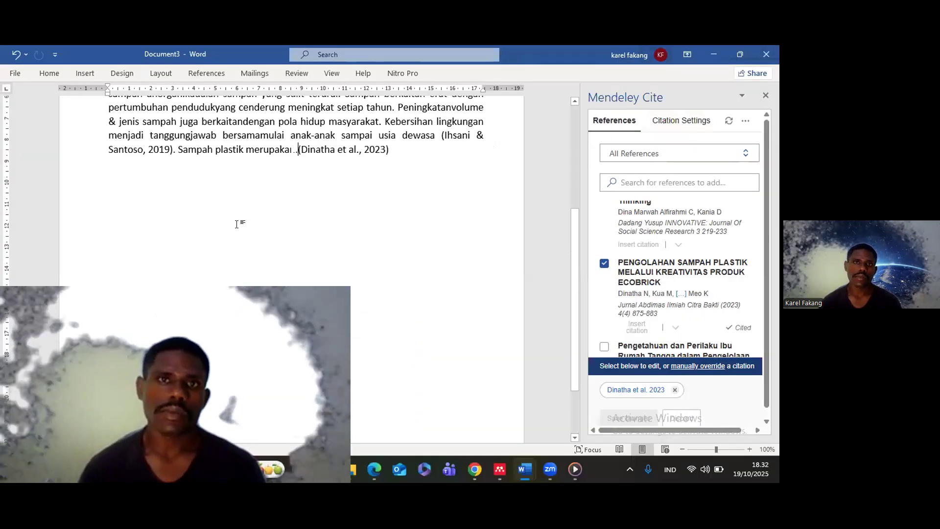
left_click(84, 272)
left_click(114, 239)
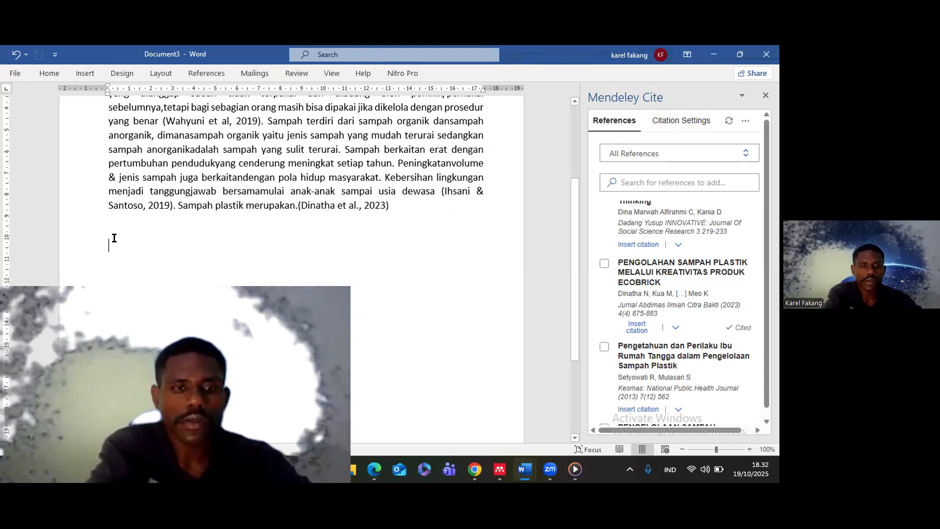
key("ctrl+v")
scroll(111, 237, "down", 1)
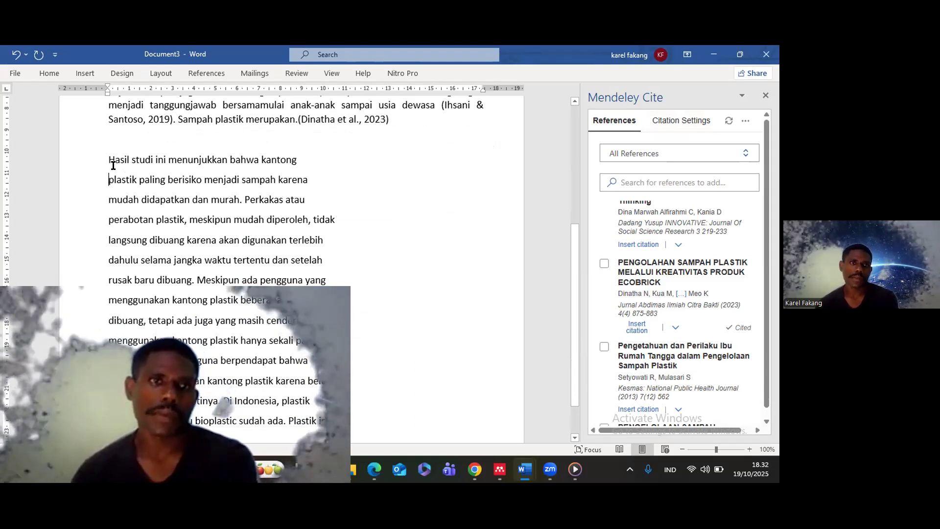
- Join the line "plastik paling berisiko" to the pasted passage's first line and delete the line "mudah didapatkan dan murah. Perkakas atau"
key("BackSpace")
left_click(95, 196)
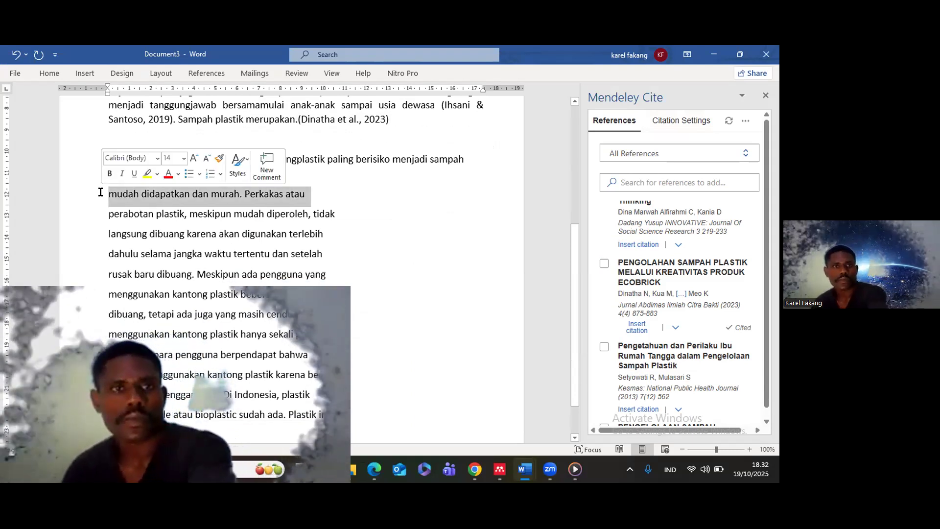
key("BackSpace")
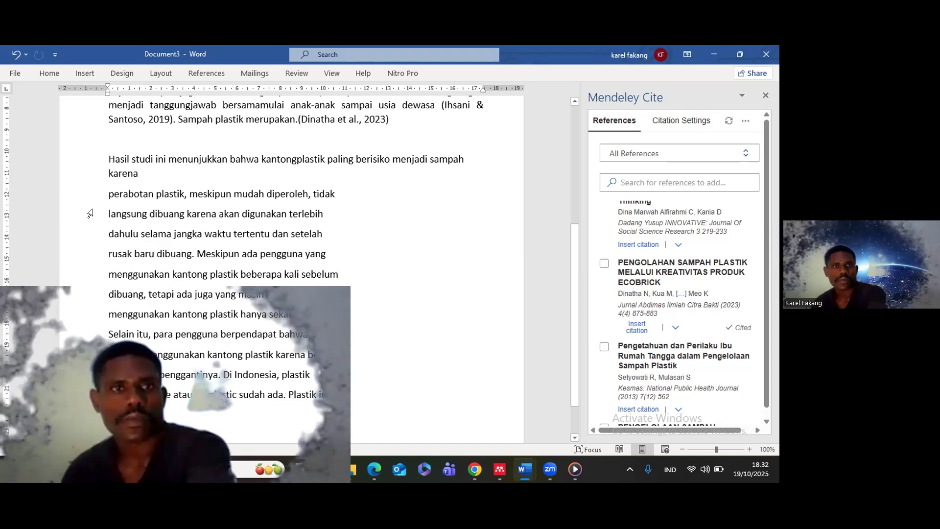
- Join the lines starting "perabotan plastik", "langsung dibuang", "dahulu selama" and "rusak baru dibuang" to the second paragraph
key("BackSpace")
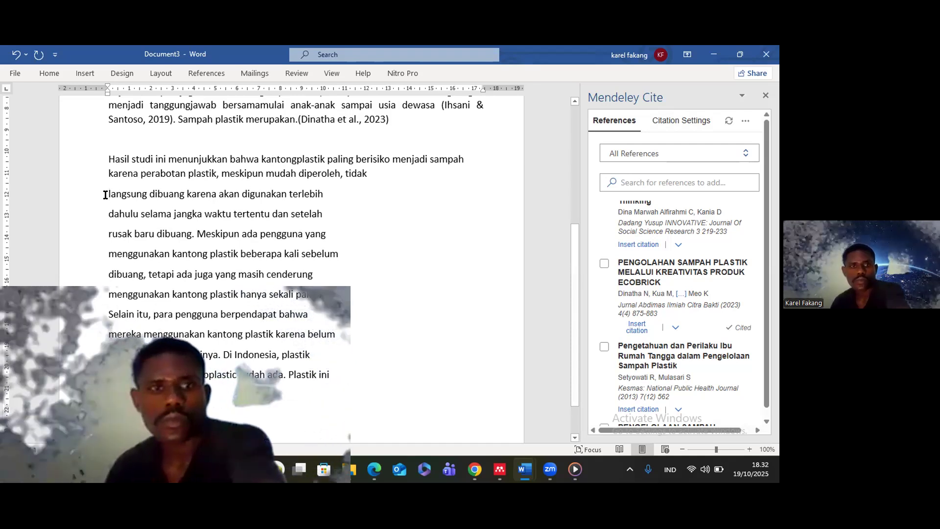
left_click(105, 191)
key("BackSpace")
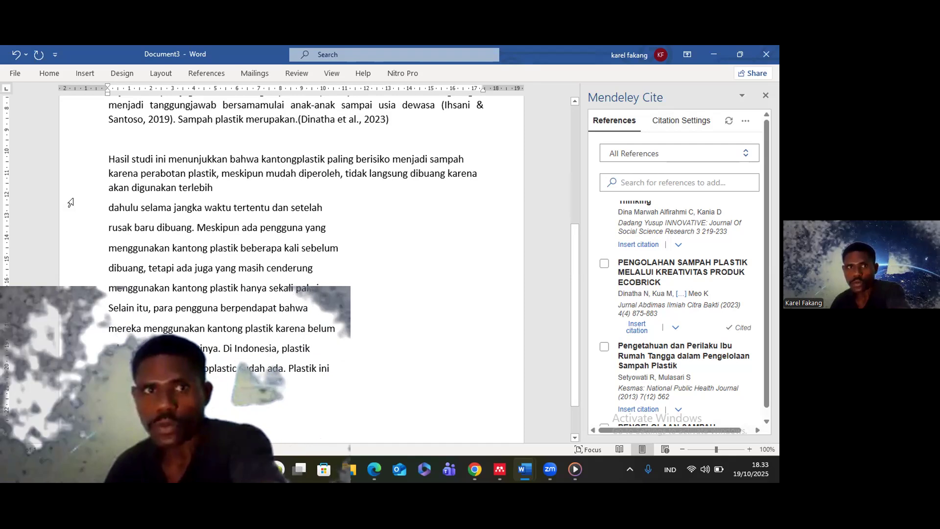
left_click(104, 202)
key("BackSpace")
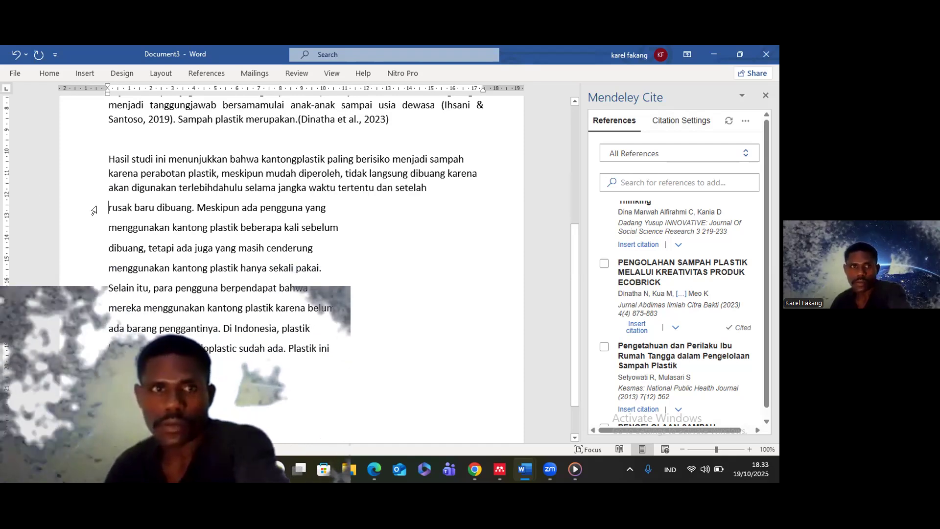
left_click(105, 212)
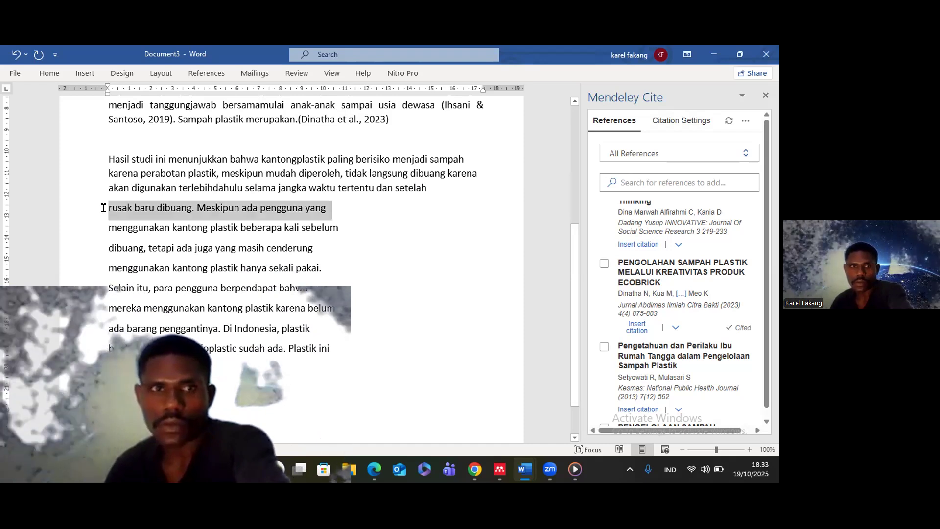
left_click(104, 206)
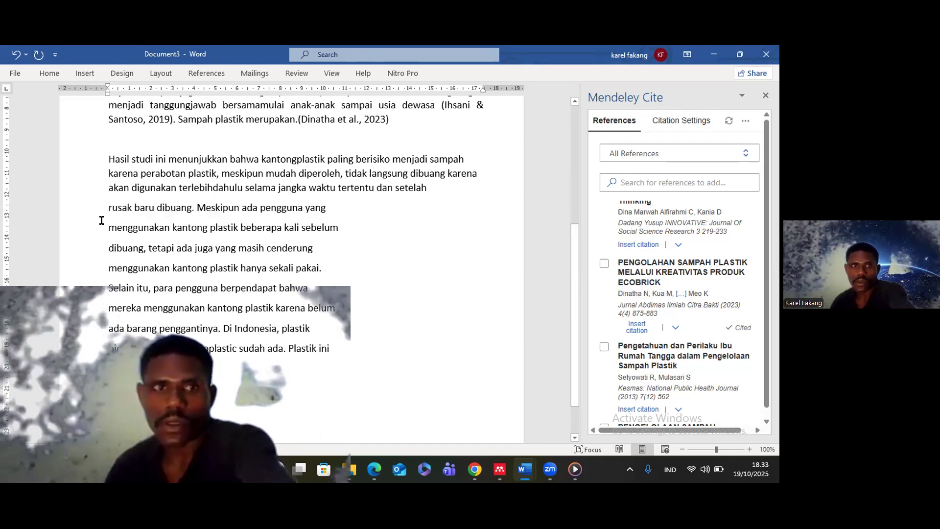
key("BackSpace")
- Join the lines starting "menggunakan kantong plastik beberapa kali", "dibuang, tetapi" and "menggunakan kantong plastik hanya" to the second paragraph
left_click(102, 220)
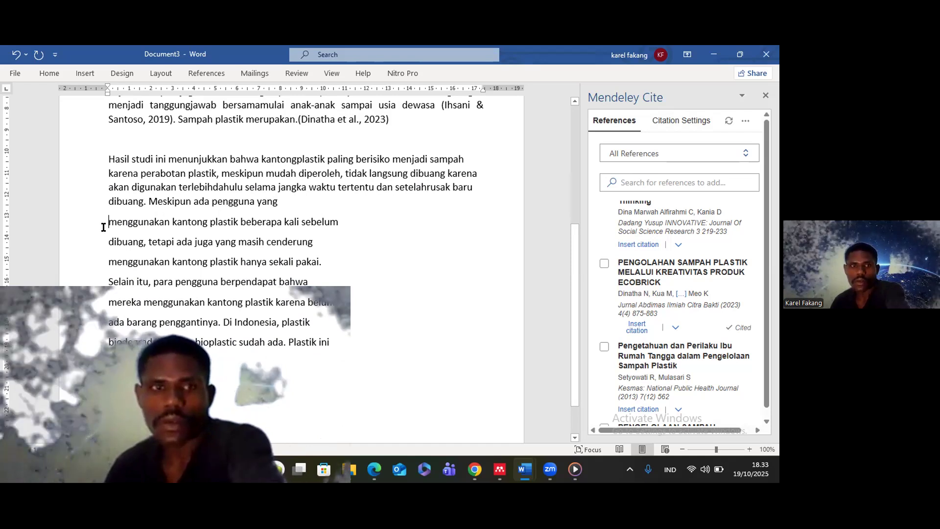
key("BackSpace")
left_click(103, 226)
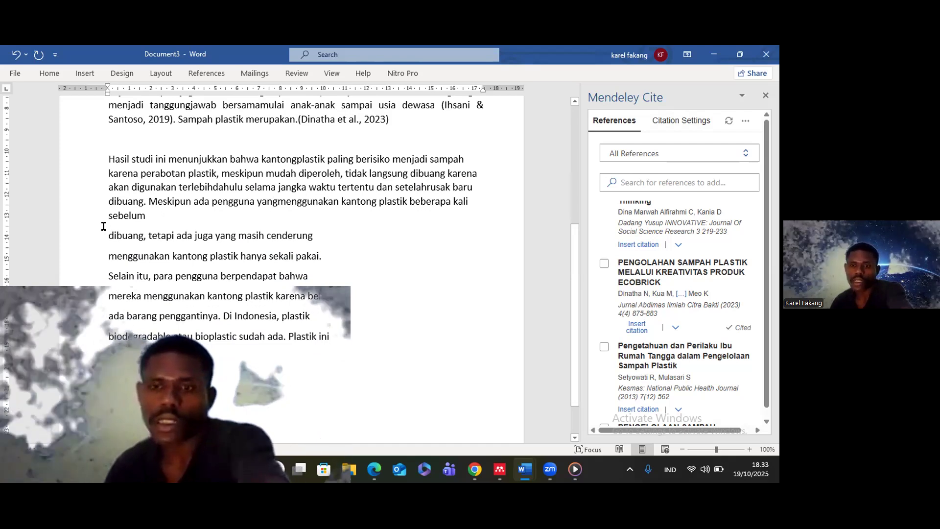
key("BackSpace")
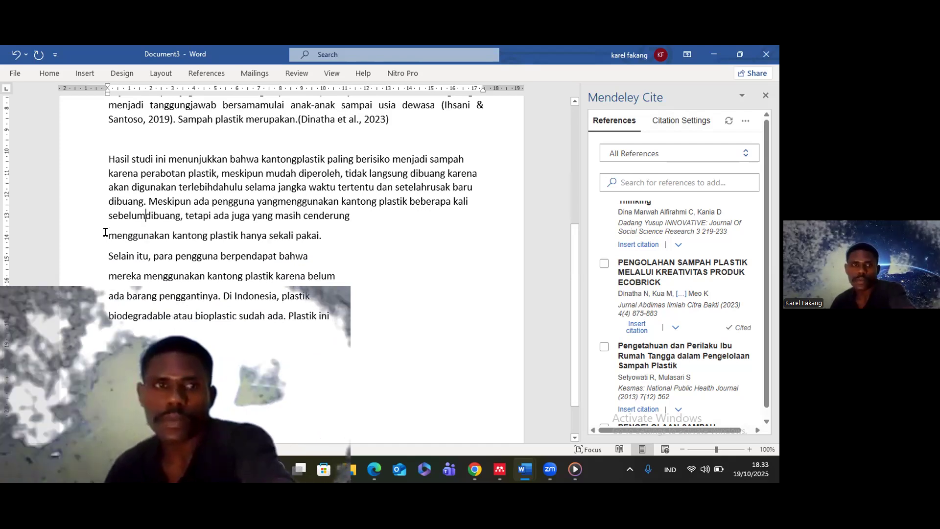
key("BackSpace")
- Join the remaining lines from "Selain itu, para pengguna" through "biodegradable atau bioplastic" so the second pasted text is one block
left_click(110, 248)
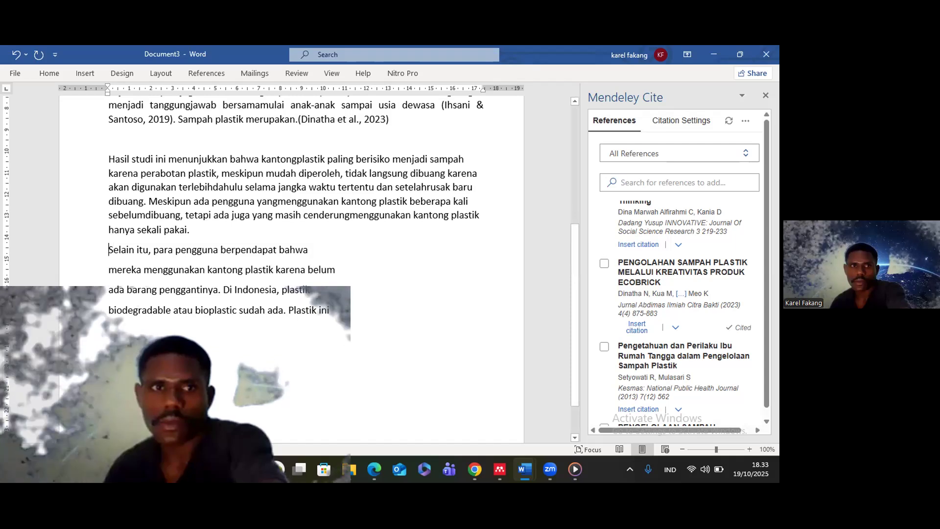
key("BackSpace")
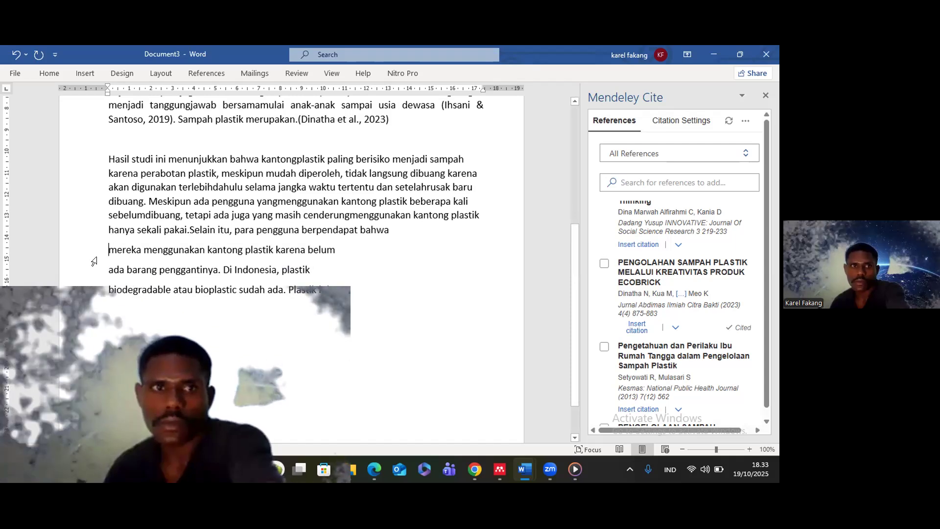
key("BackSpace")
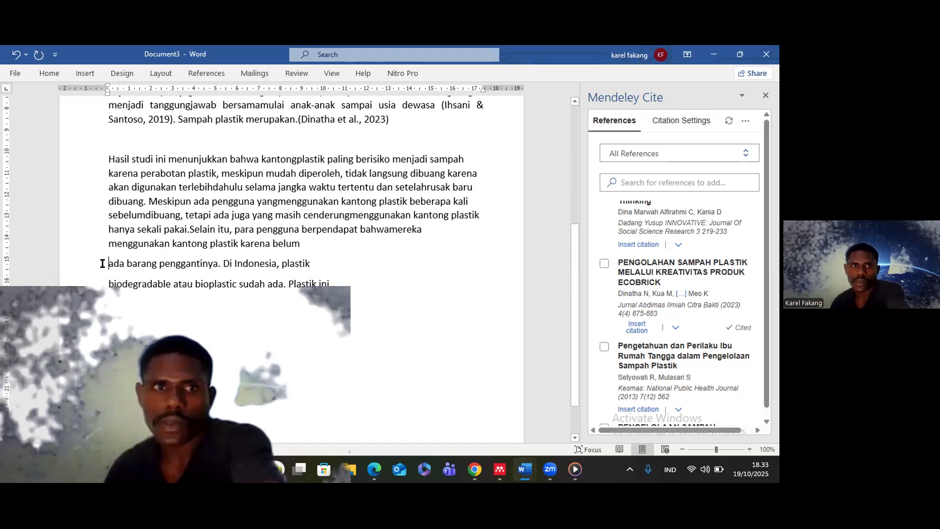
key("BackSpace")
left_click(105, 274)
key("BackSpace")
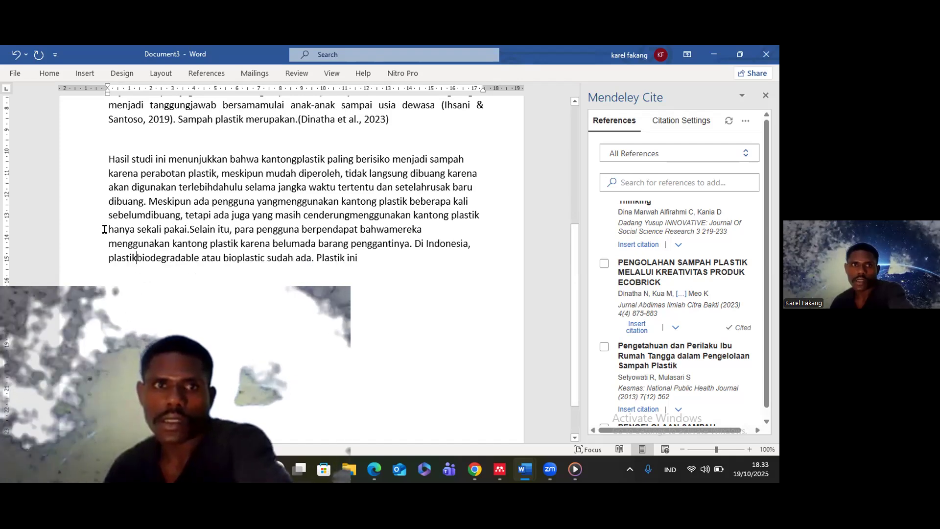
- Justify the whole second paragraph, from "Hasil studi ini" to "Plastik ini"
left_click_drag(192, 237, 358, 265)
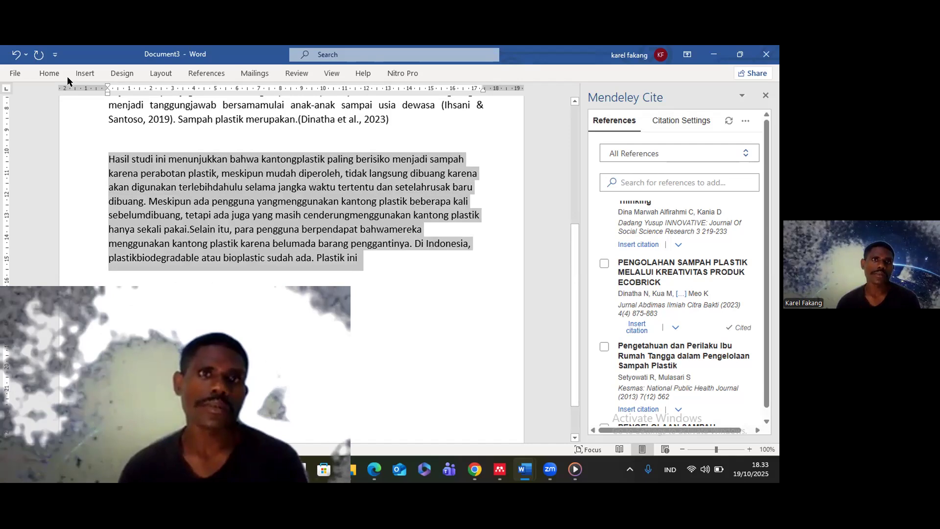
left_click(55, 77)
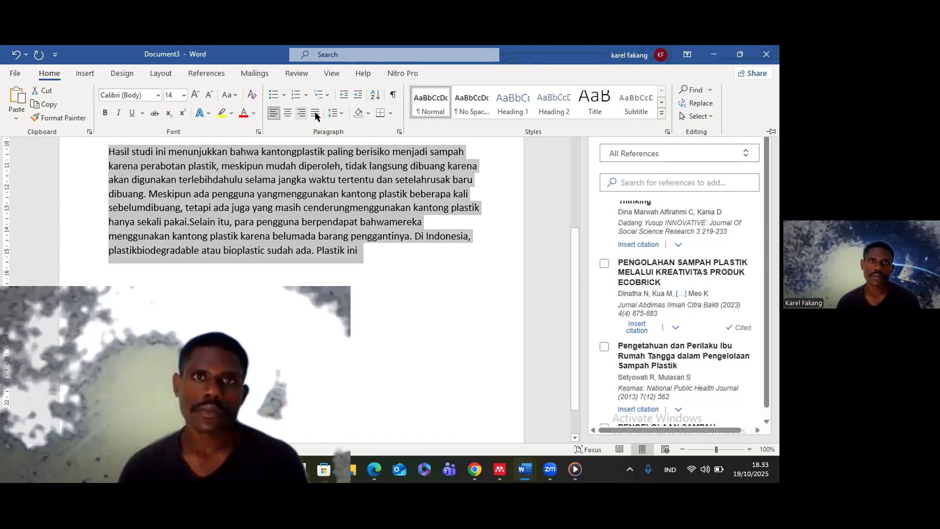
left_click(315, 113)
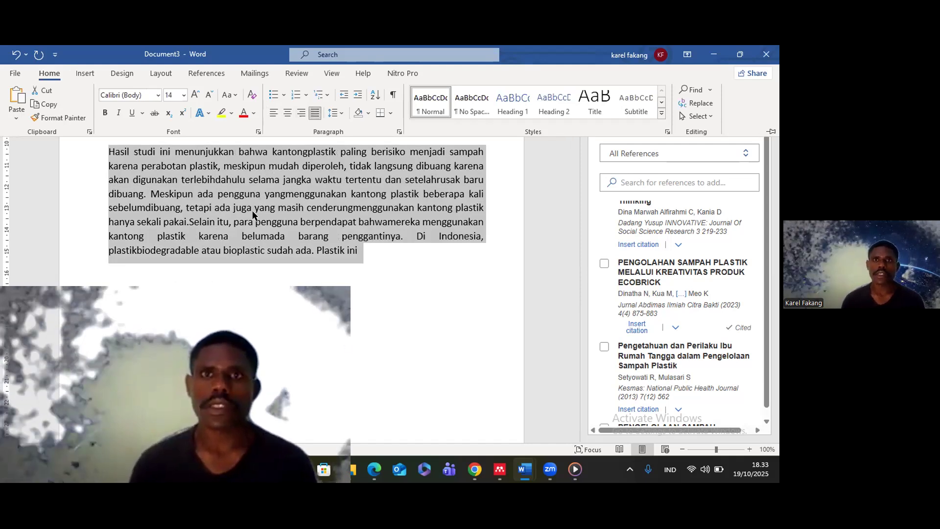
left_click(376, 314)
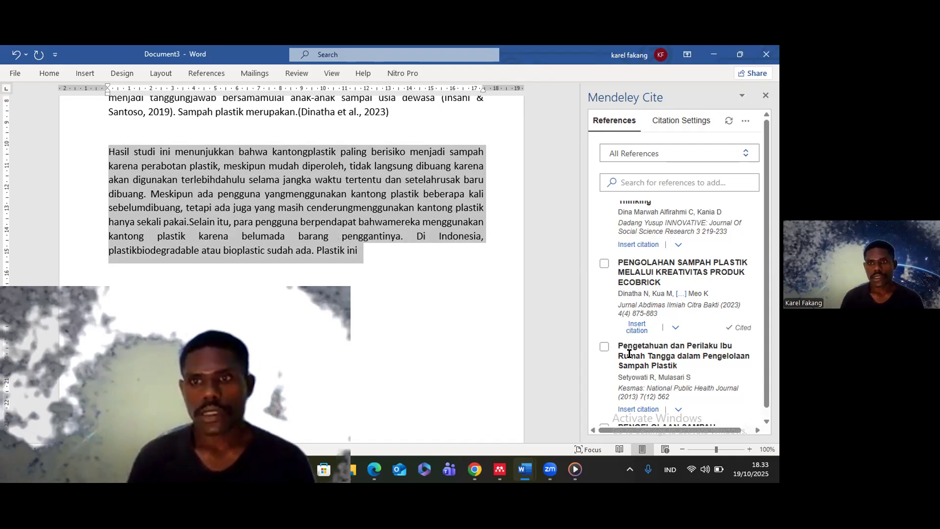
- End the second paragraph with a period and cite the article "PENGELOLAAN SAMPAH PLASTIK DI SALATIGA: Praktik, dan tantangan" after it
scroll(629, 353, "down", 1)
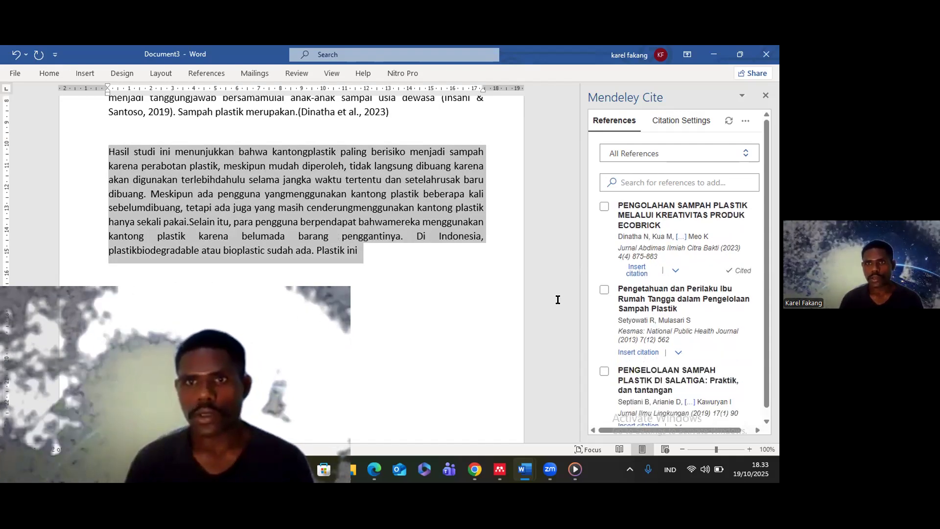
left_click(372, 249)
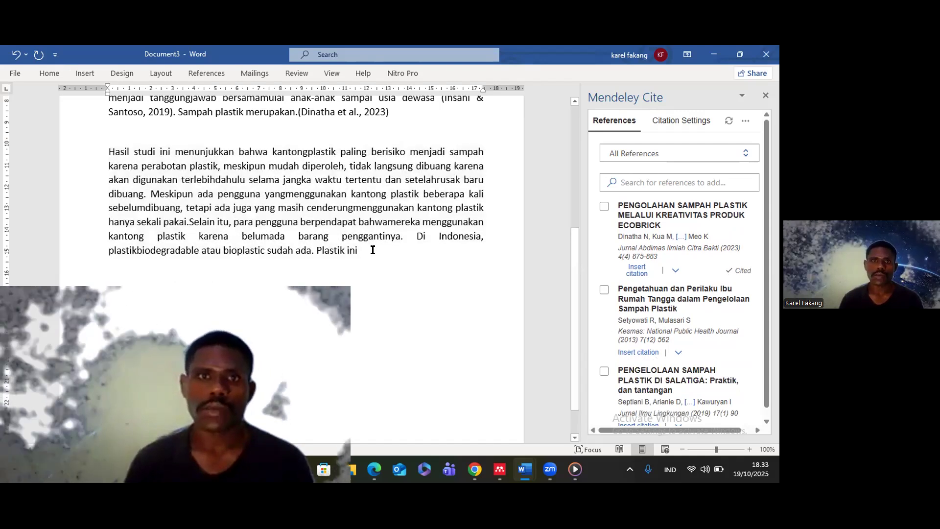
type(".")
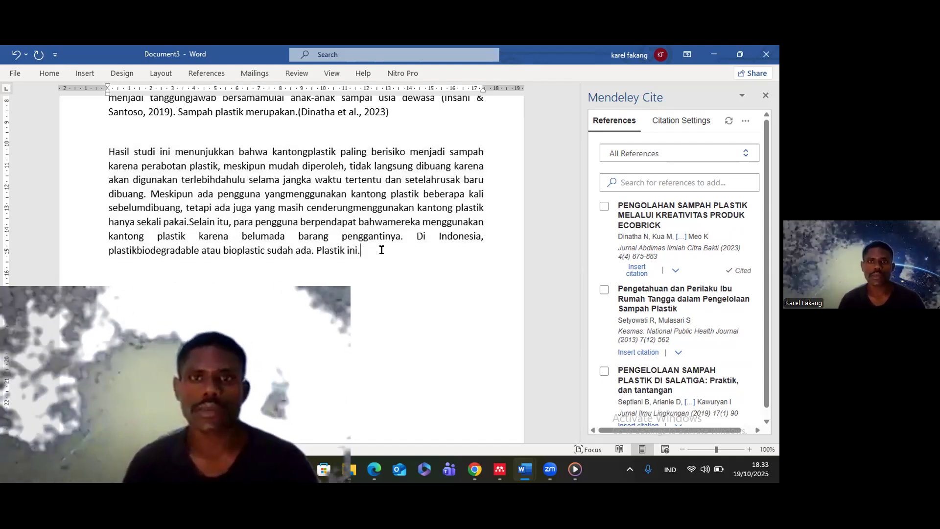
left_click(605, 372)
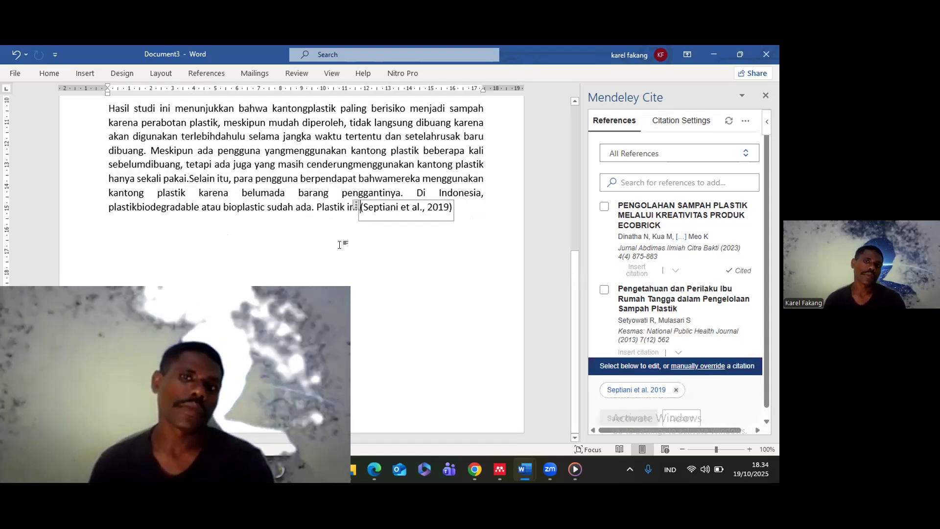
scroll(338, 242, "up", 3)
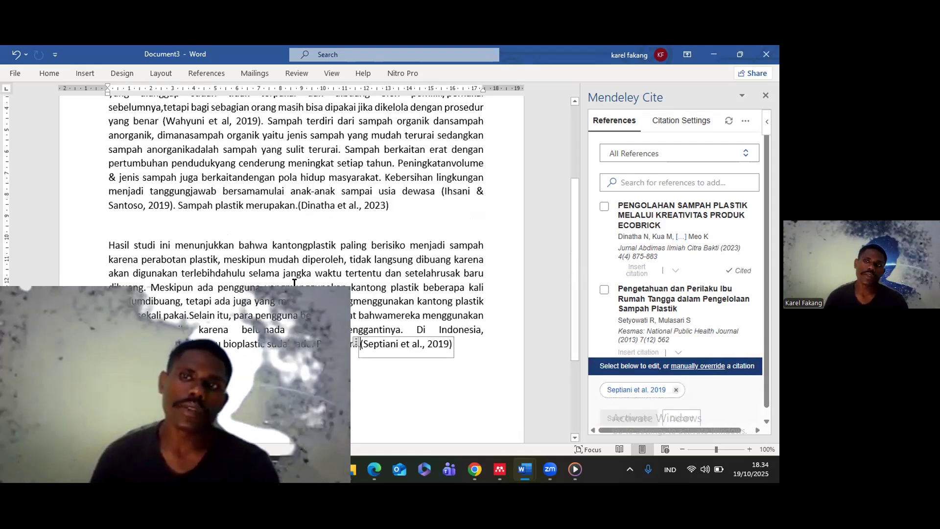
scroll(294, 283, "down", 1)
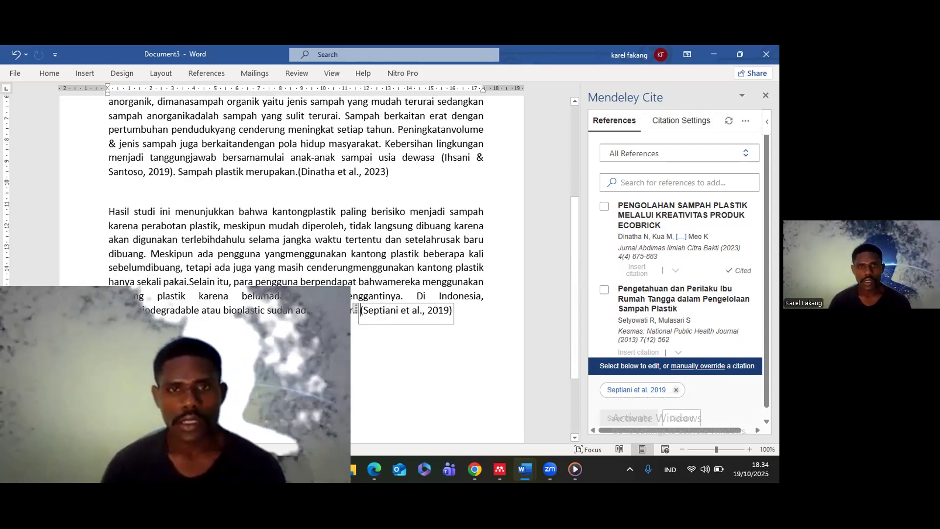
scroll(295, 282, "down", 3)
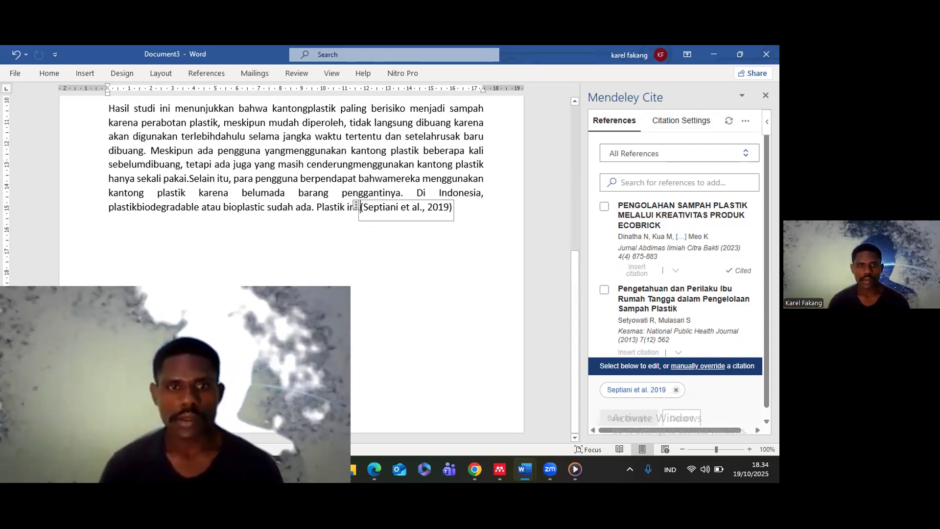
left_click(283, 207)
type("\\")
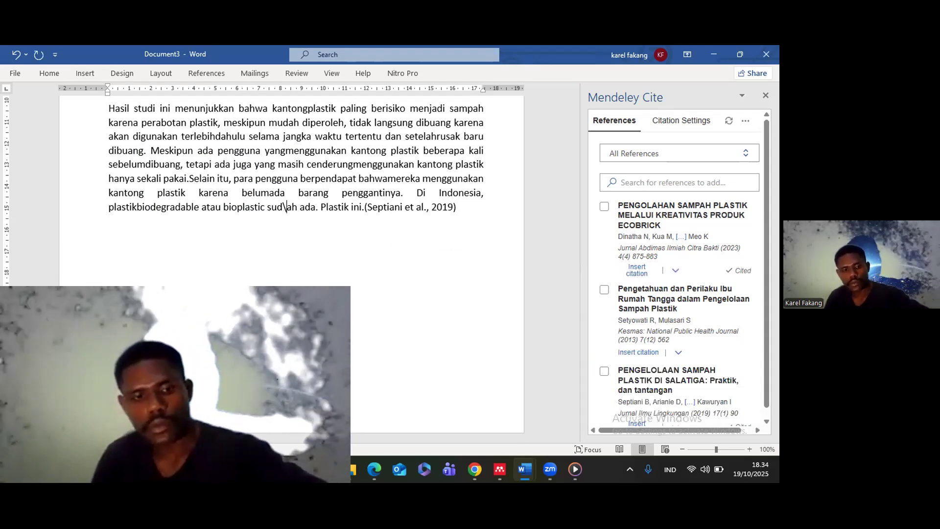
key("BackSpace")
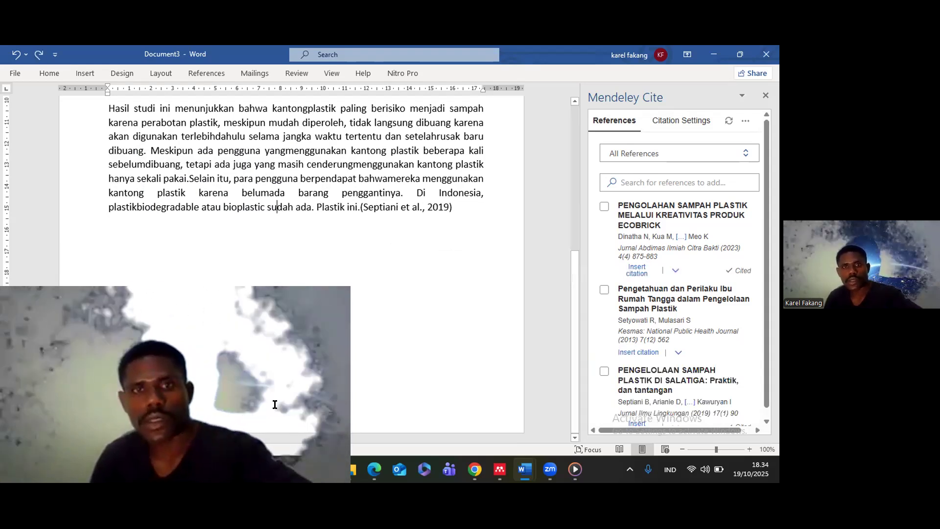
- Add the heading "DAFTAR PUSTAKIA" on a new page after the second paragraph
double_click(267, 365)
double_click(235, 337)
left_click(232, 337)
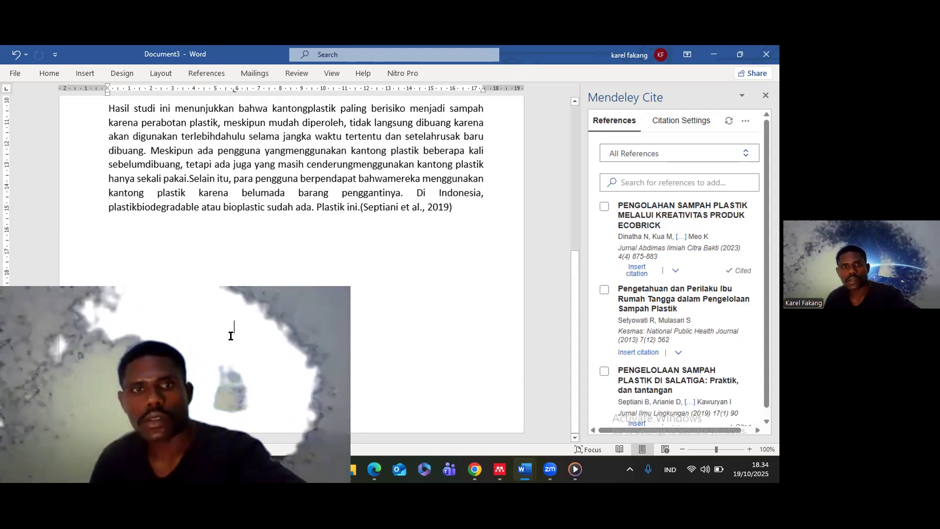
key("ctrl+z")
scroll(236, 356, "down", 3)
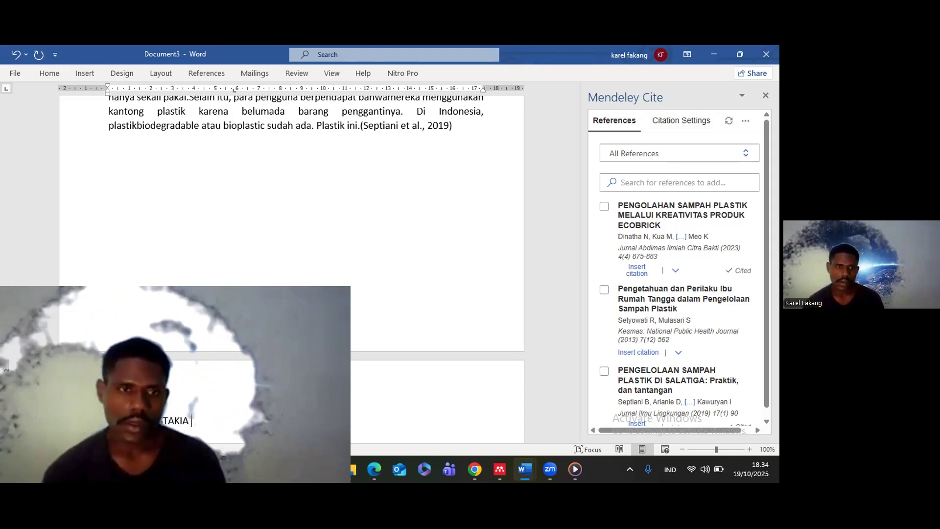
scroll(291, 220, "down", 1)
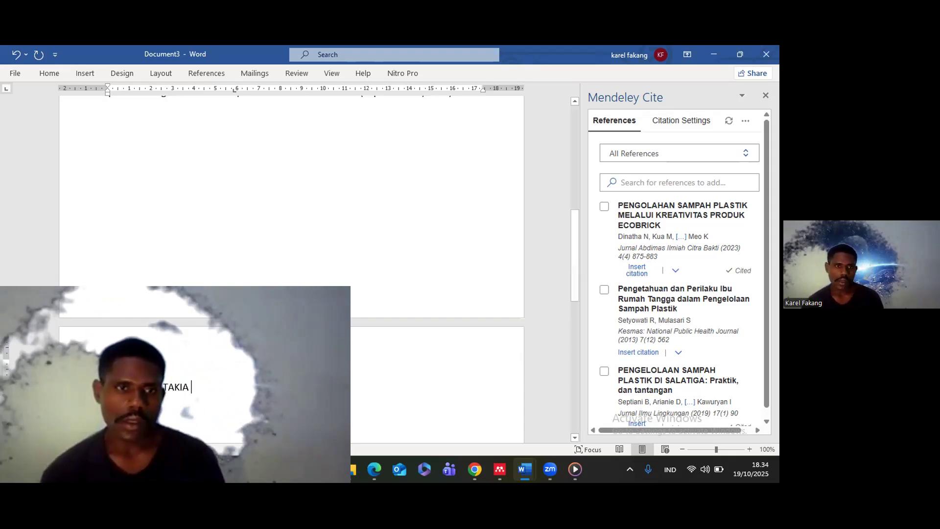
scroll(92, 258, "down", 4)
- Indent the heading "DAFTAR PUSTAKIA" toward the middle of its line and make it bold
left_click(101, 254)
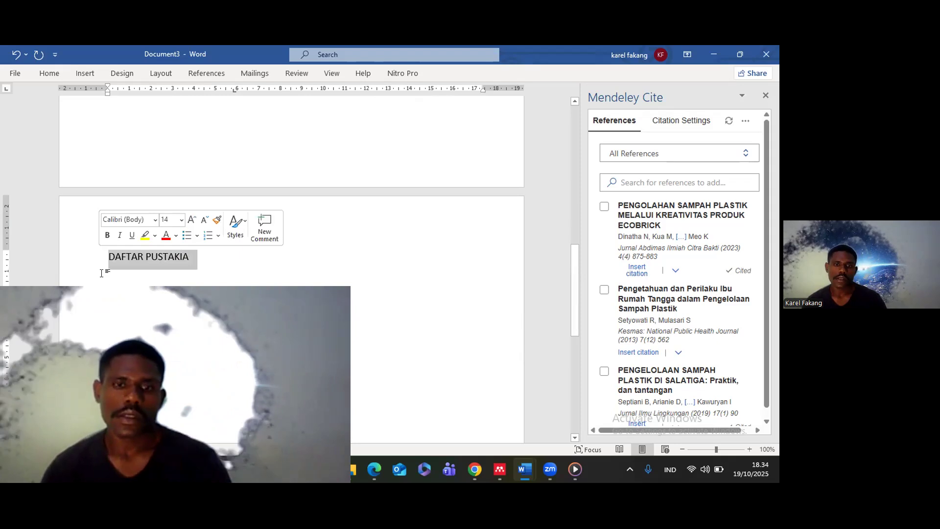
left_click(111, 250)
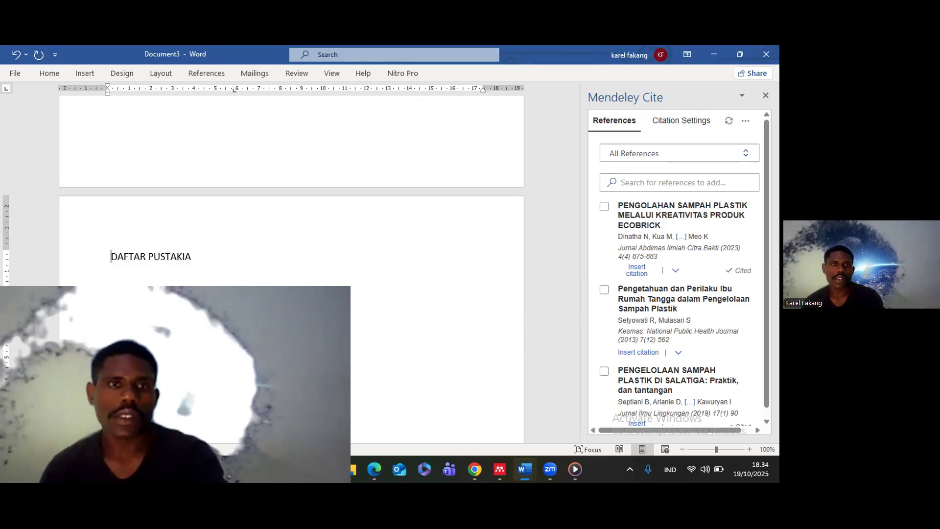
key("Tab")
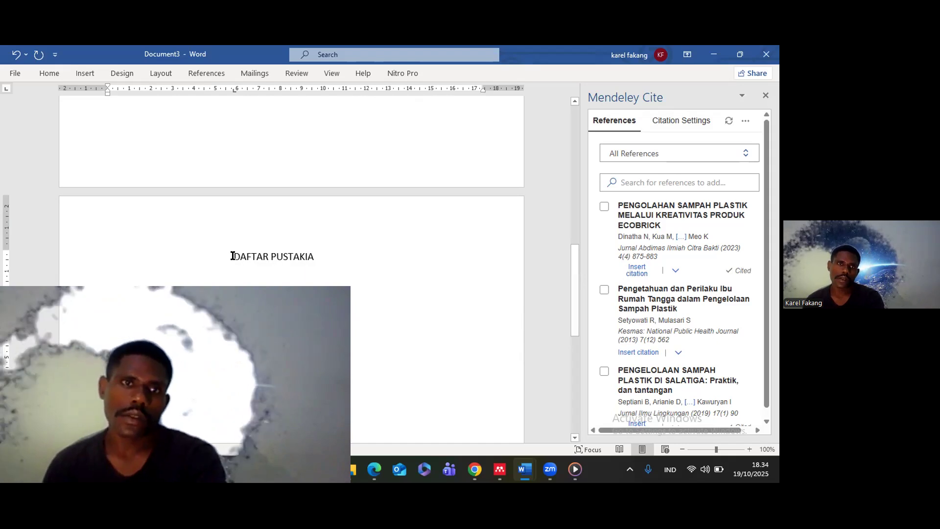
left_click(313, 258, "shift")
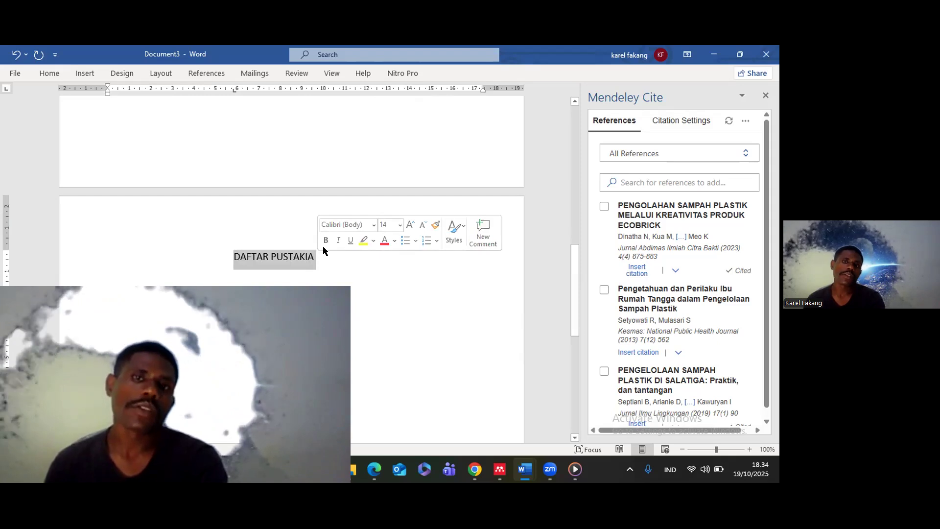
left_click(326, 242)
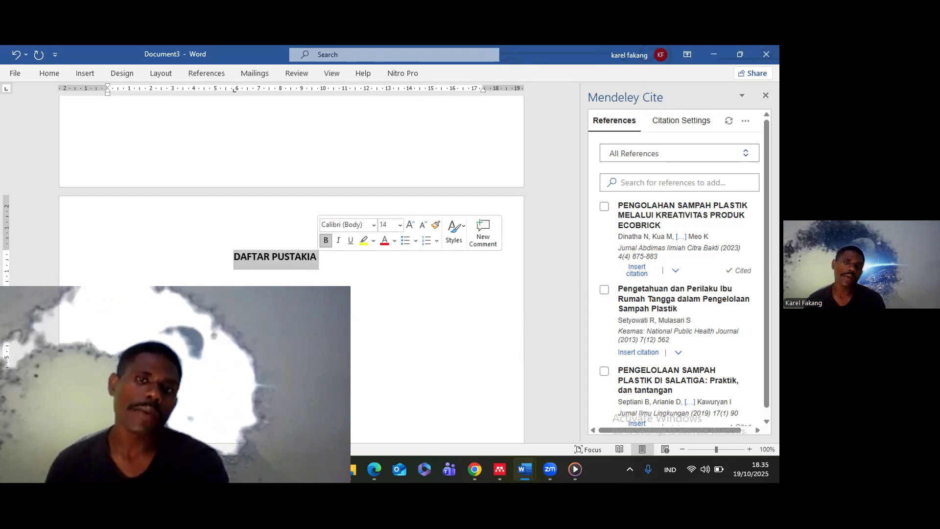
- Place the cursor before the heading and select the references "PENGOLAHAN SAMPAH PLASTIK MELALUI KREATIVITAS PRODUK ECOBRICK" and "Pengetahuan dan Perilaku Ibu Rumah Tangga" in Mendeley Cite
scroll(291, 245, "down", 1)
scroll(178, 282, "down", 1)
double_click(174, 282)
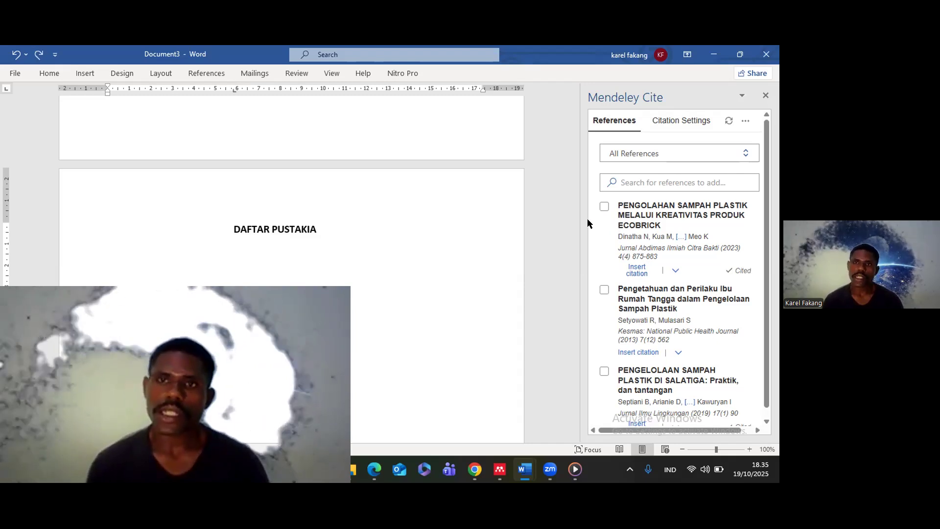
left_click(604, 208)
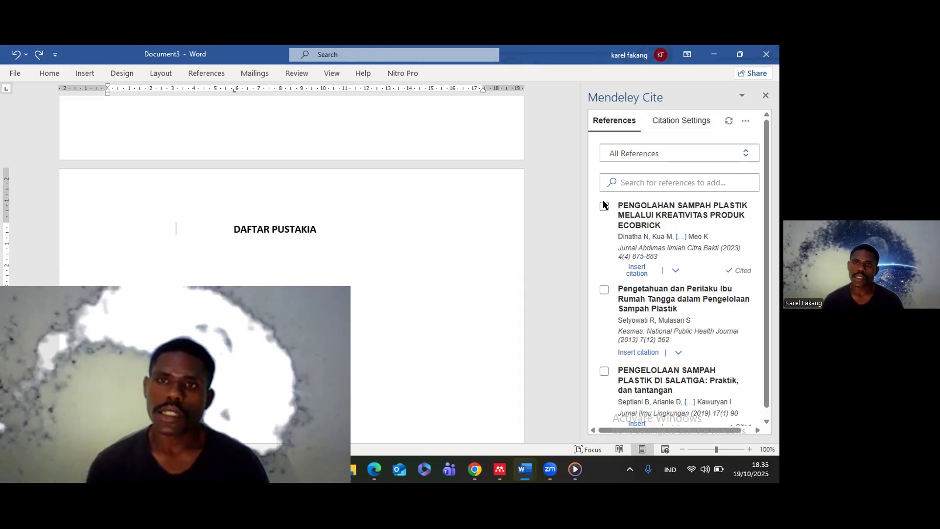
left_click(616, 291)
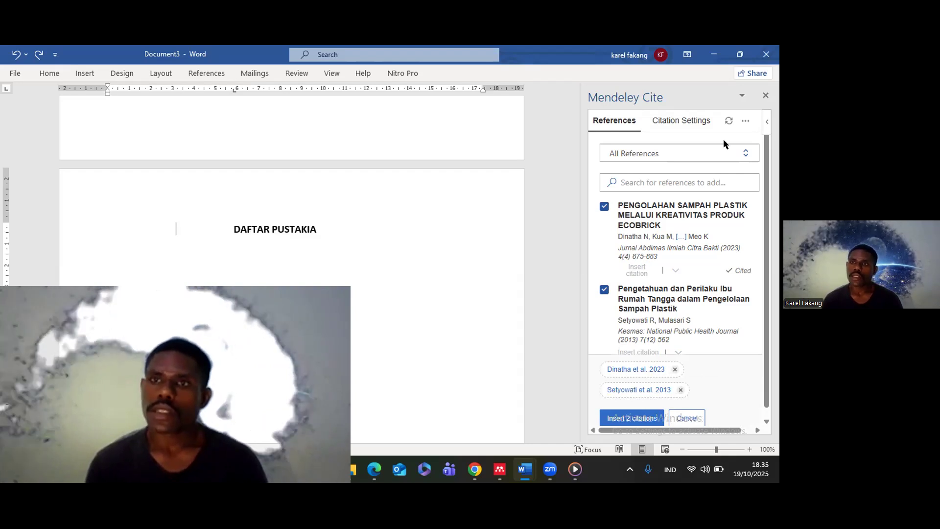
- Try inserting the Mendeley bibliography before the heading "DAFTAR PUSTAKIA", and undo the insertion
left_click(745, 123)
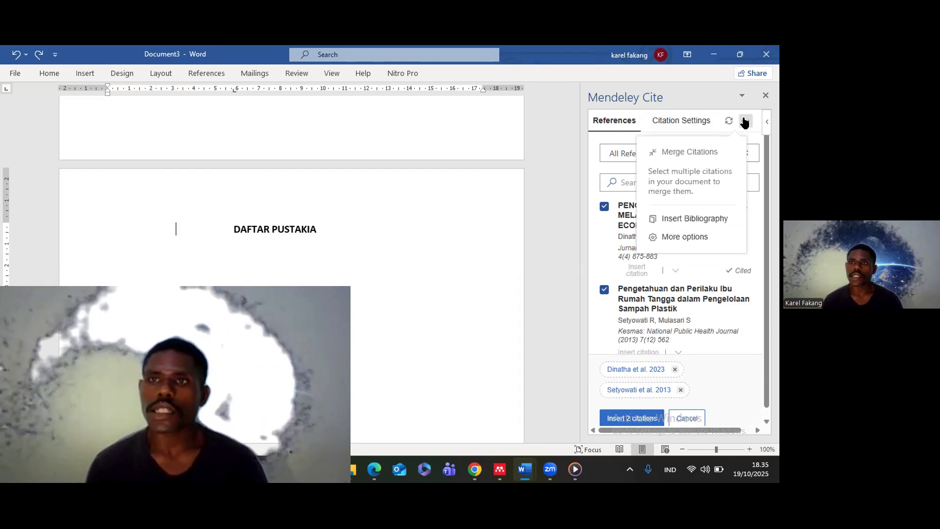
left_click(684, 221)
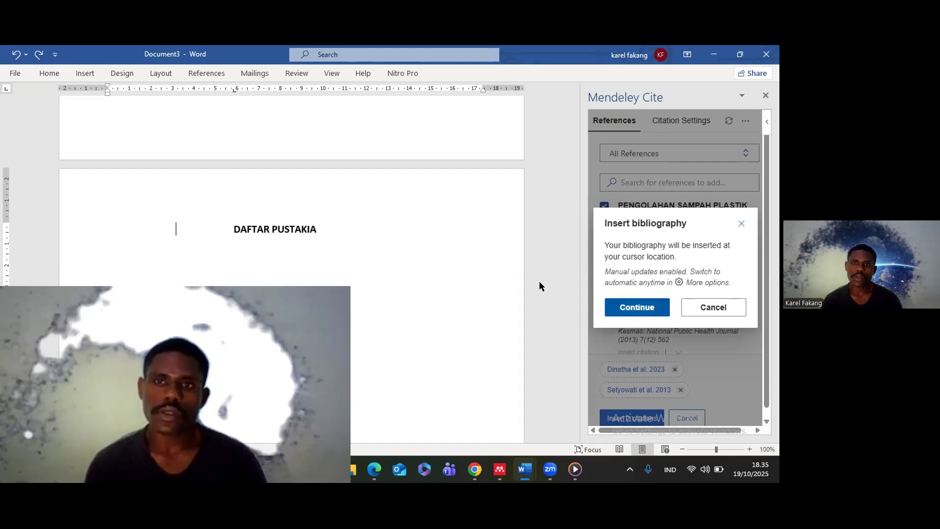
key("Return")
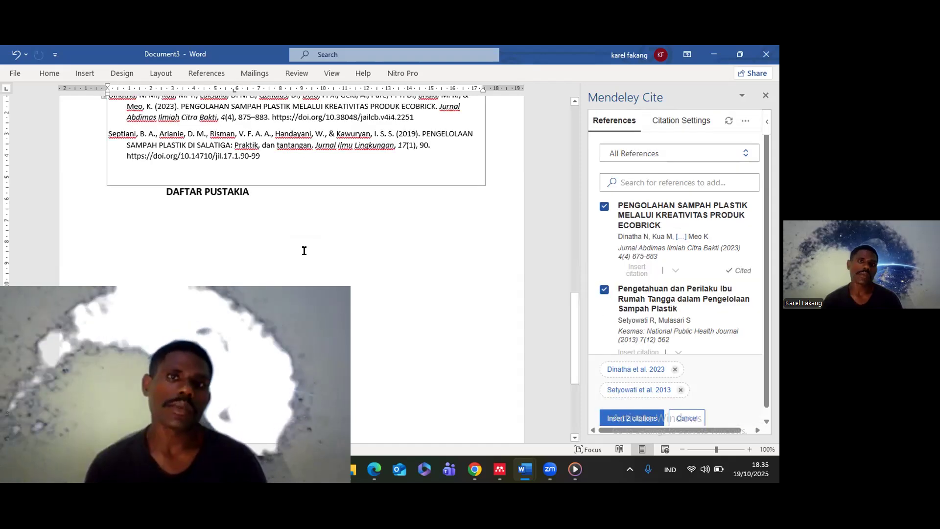
scroll(308, 244, "down", 1)
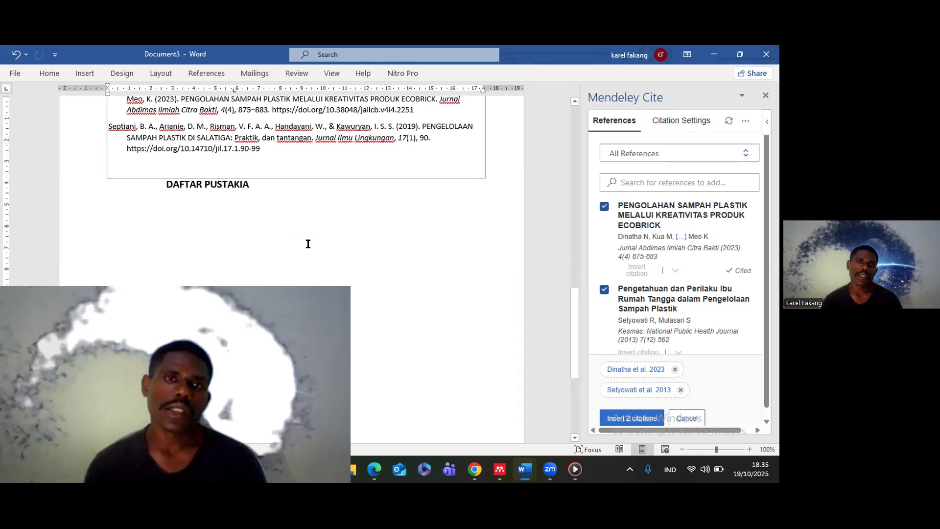
scroll(284, 273, "up", 4)
scroll(249, 340, "up", 3)
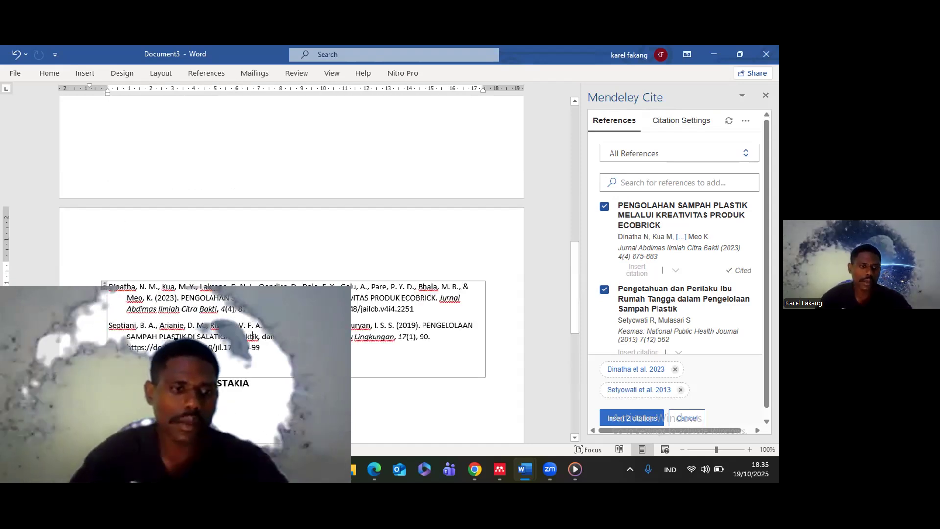
key("ctrl+z")
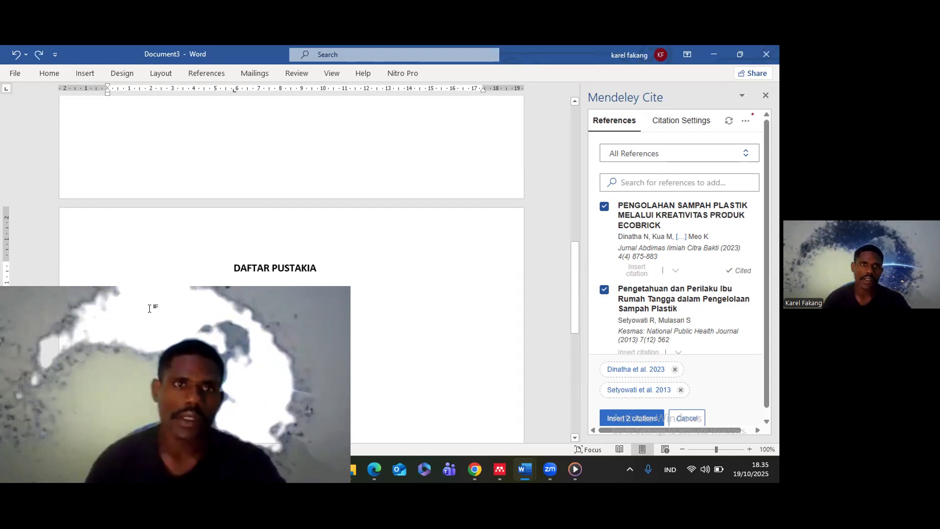
- Paste the copied passage starting "Hasil studi ini menunjukkan bahwa kantong" below the heading "DAFTAR PUSTAKIA"
key("Up")
key("Left")
double_click(165, 322)
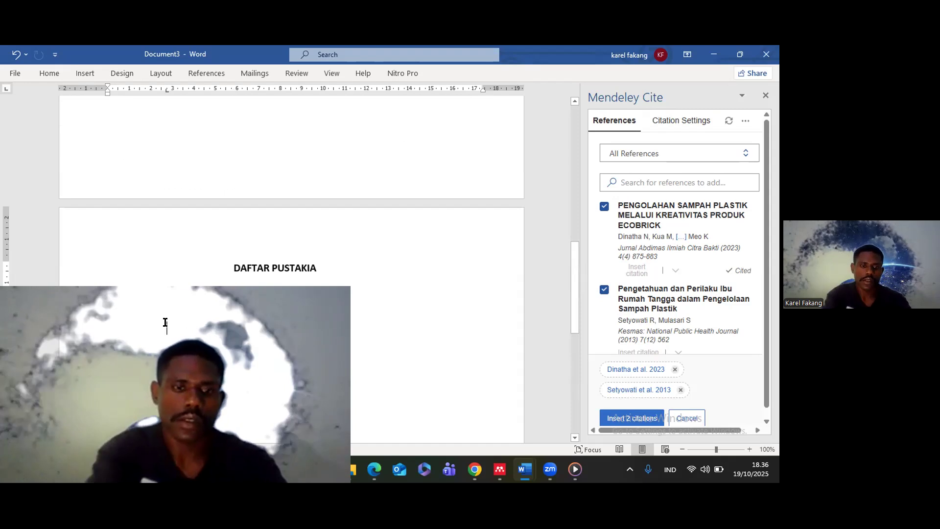
key("ctrl+z")
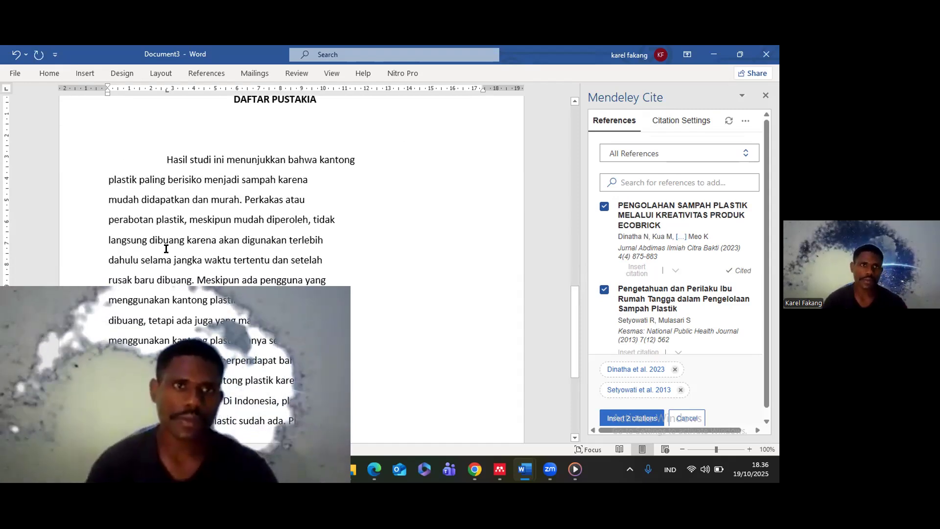
- Delete the passage starting "Hasil studi ini menunjukkan bahwa kantong" below the heading "DAFTAR PUSTAKIA", including its leftover last line
left_click_drag(164, 157, 328, 241)
key("Delete")
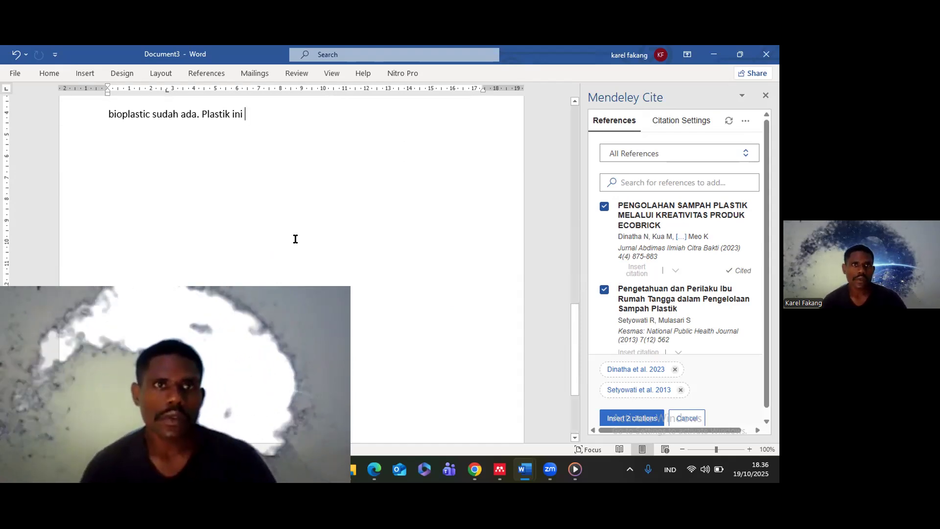
scroll(295, 238, "up", 5)
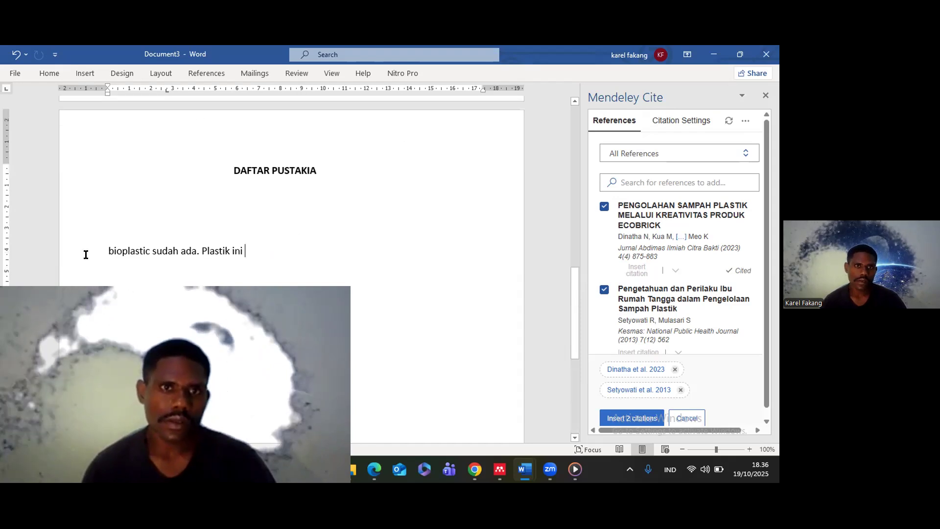
left_click(100, 244)
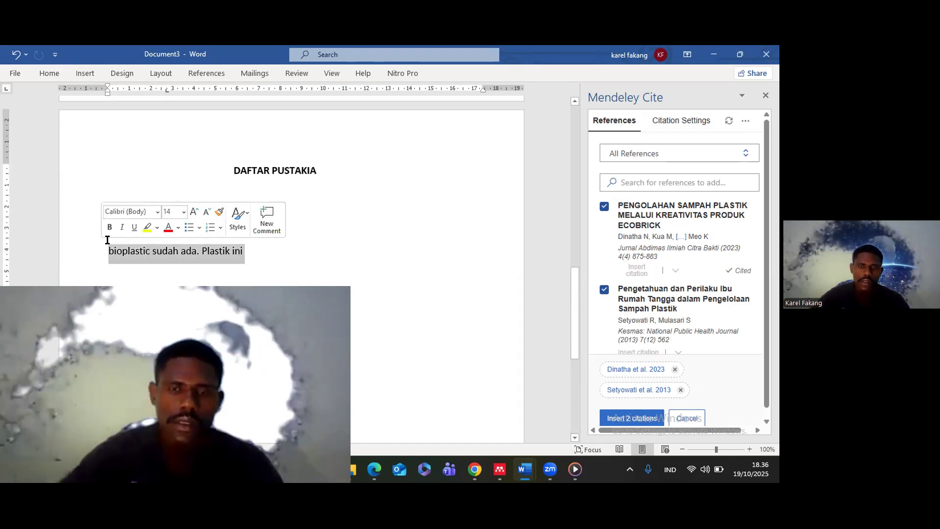
key("BackSpace")
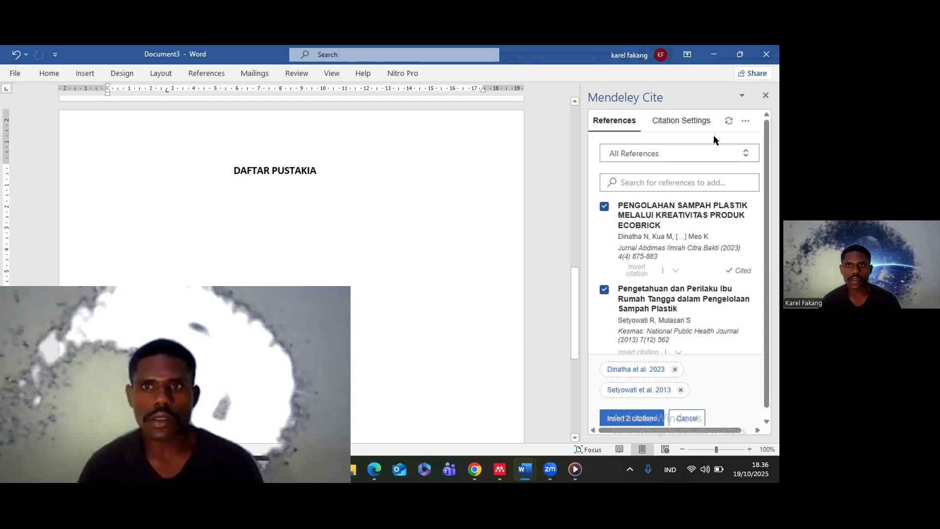
- Insert the Mendeley Cite bibliography at the cursor below the heading "DAFTAR PUSTAKIA"
left_click(745, 121)
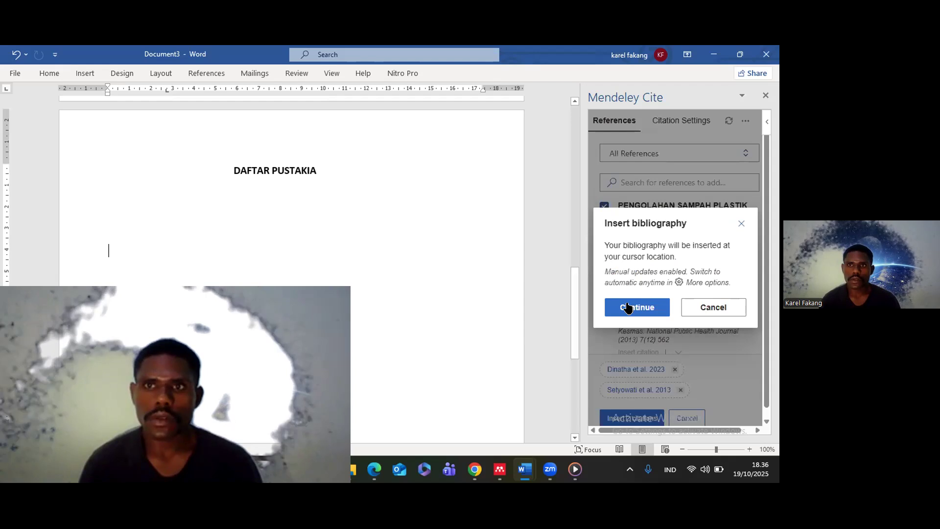
left_click(630, 307)
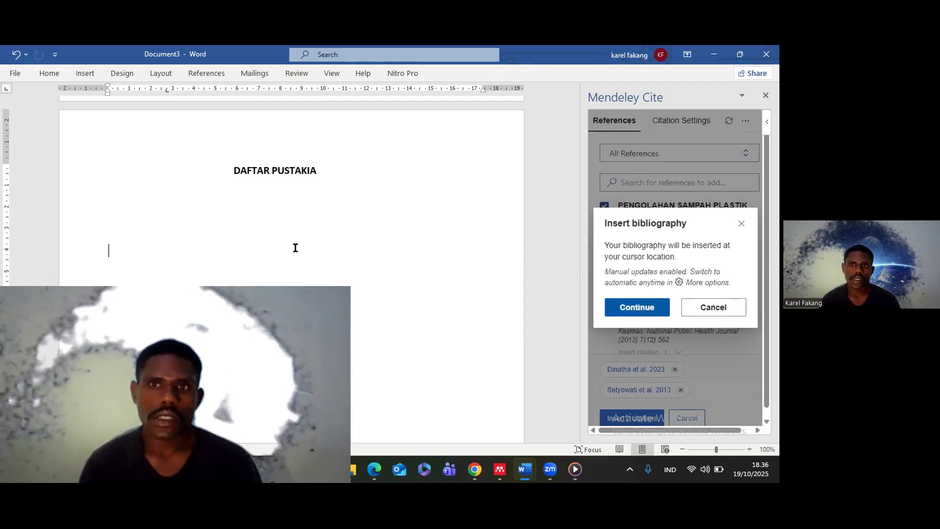
scroll(256, 230, "up", 3)
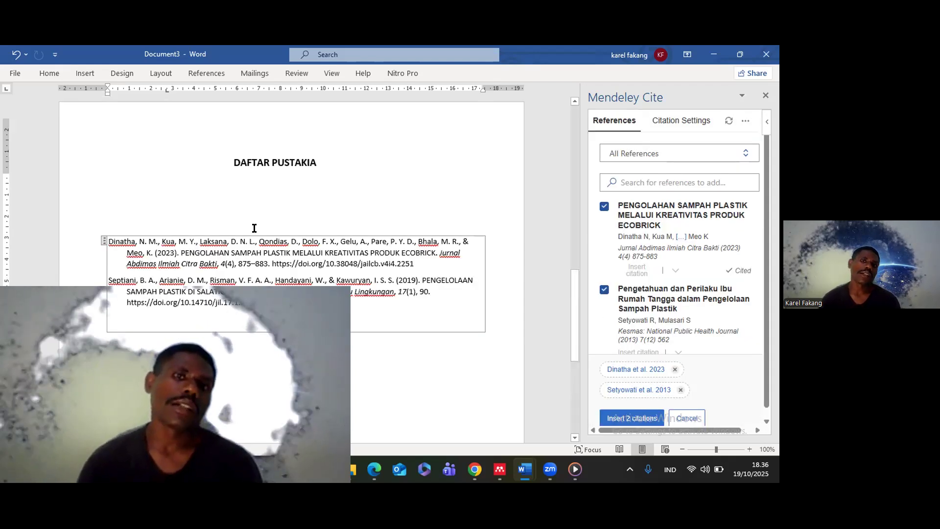
left_click(194, 268)
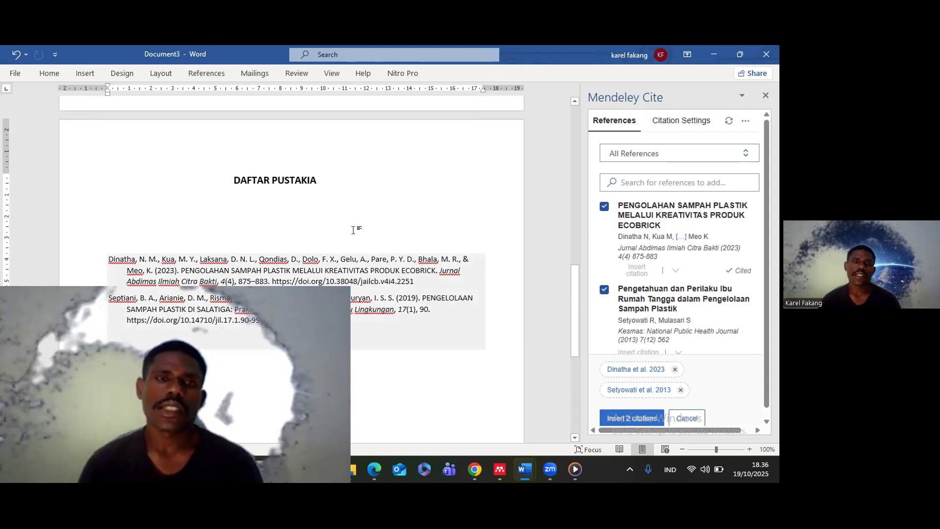
- Review the document's cited paragraphs against the entries in the inserted bibliography
scroll(323, 280, "up", 1)
right_click(323, 281)
scroll(298, 280, "up", 3)
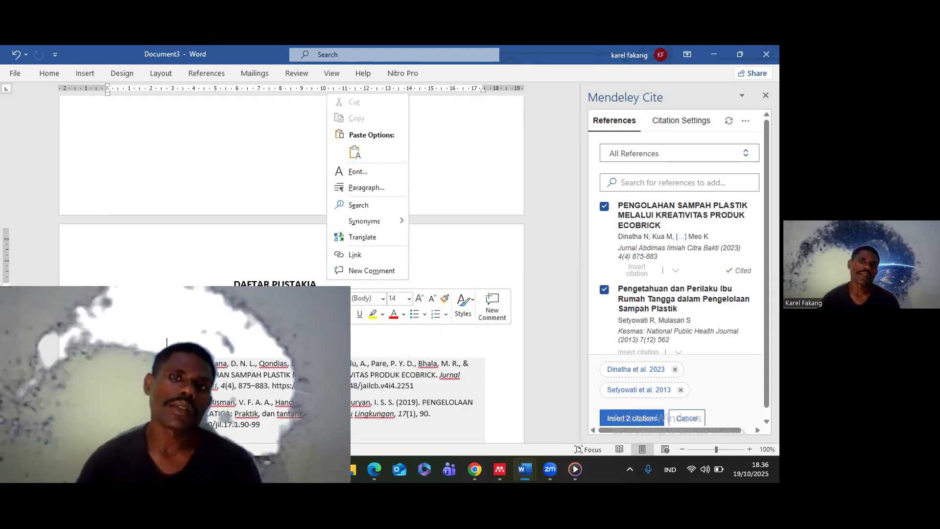
scroll(274, 274, "up", 6)
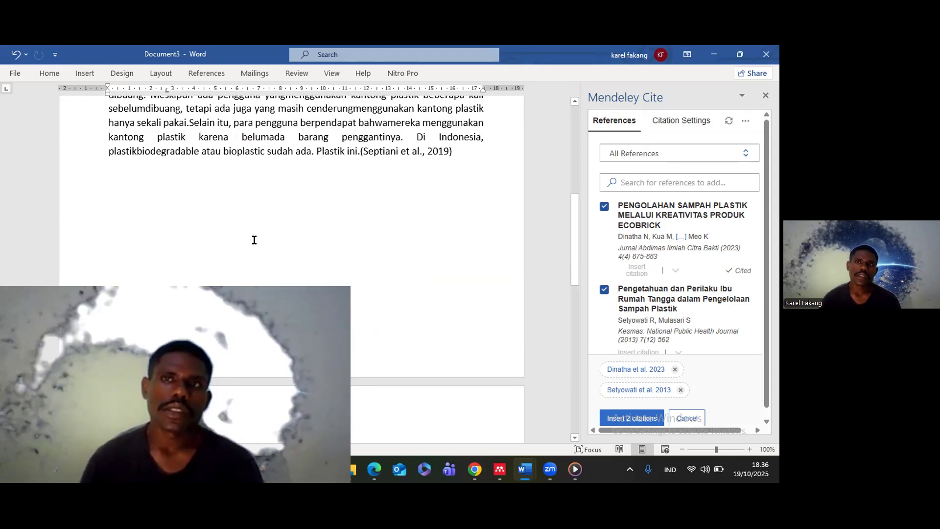
scroll(247, 240, "up", 4)
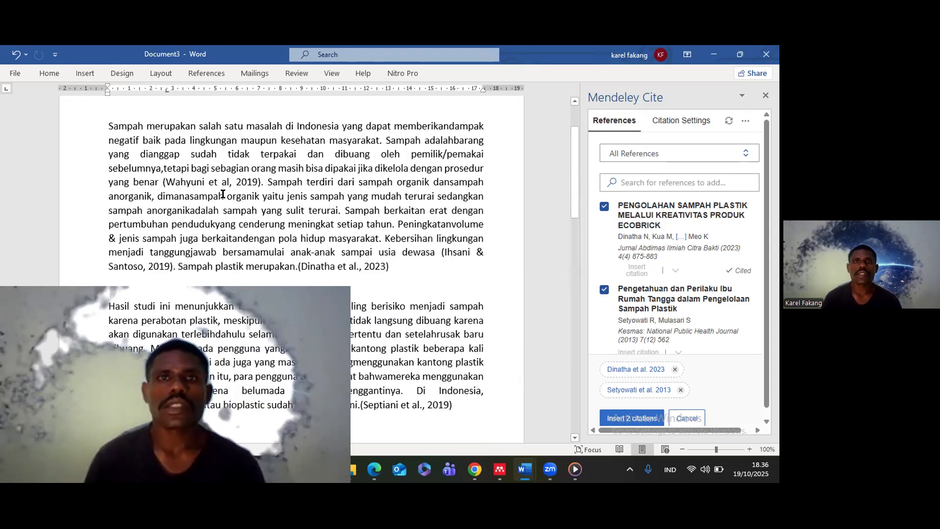
scroll(212, 191, "up", 1)
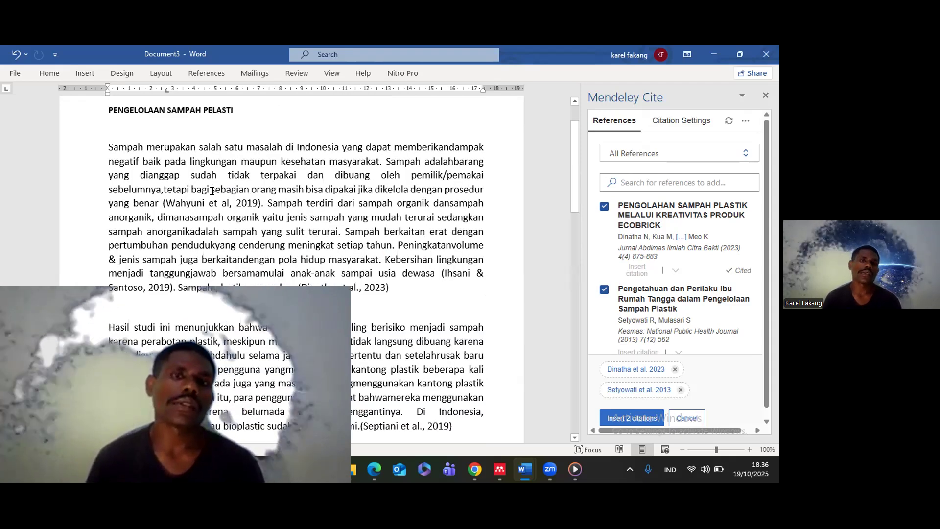
scroll(211, 190, "up", 1)
scroll(211, 190, "down", 1)
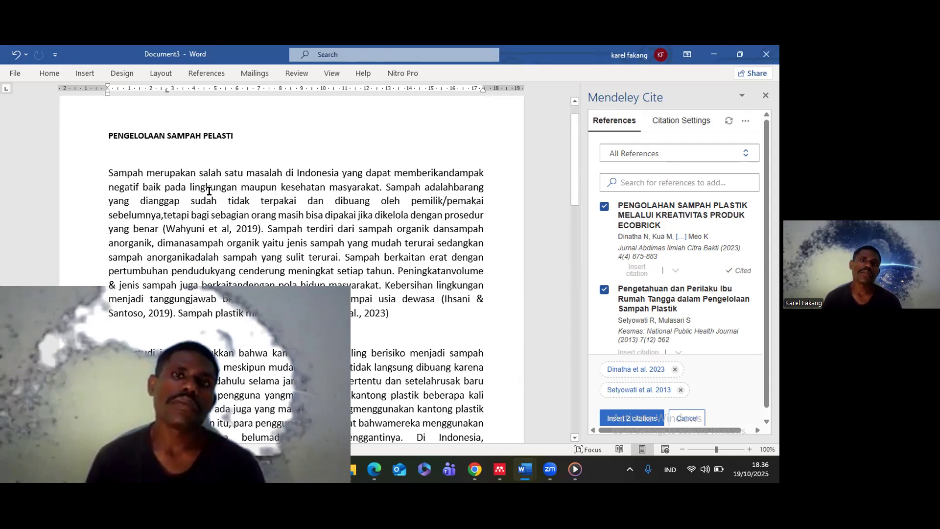
scroll(209, 191, "down", 5)
scroll(209, 192, "down", 5)
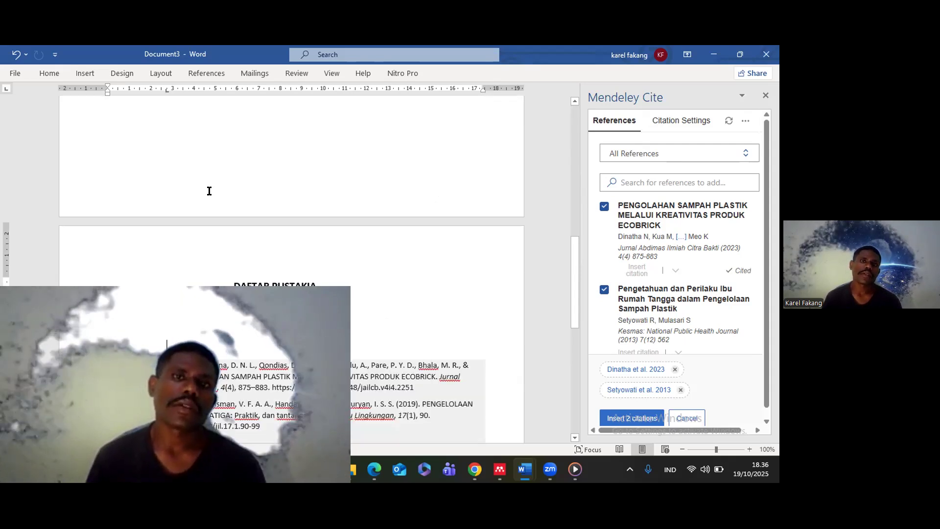
scroll(203, 192, "down", 1)
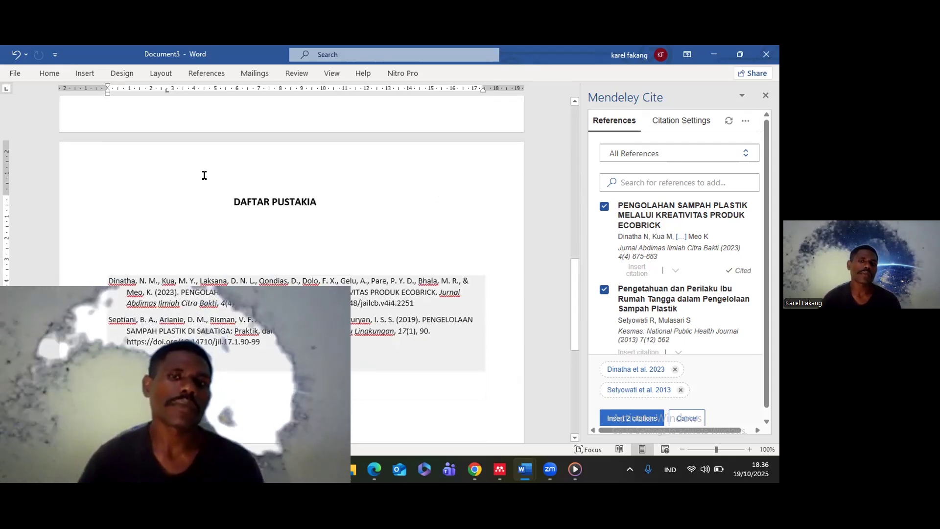
scroll(205, 175, "up", 1)
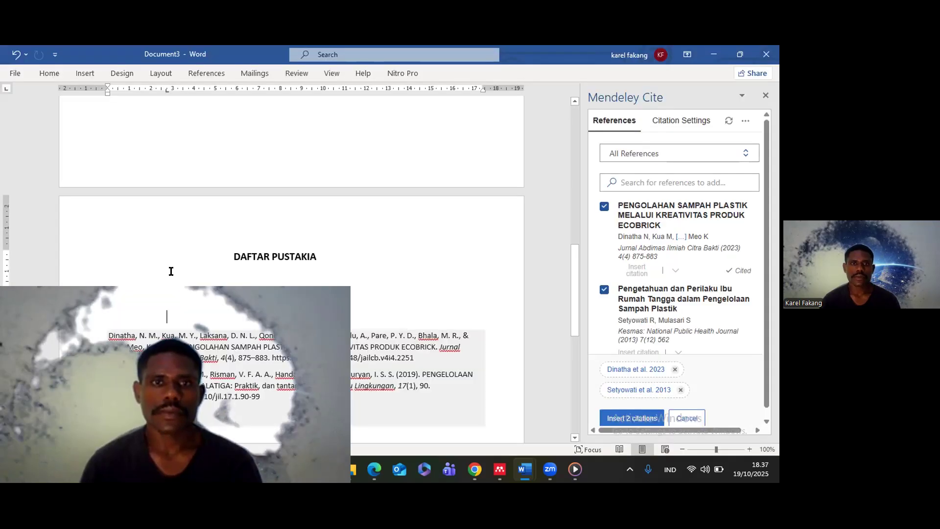
- Open the existing document "PENGELOAAN SAMPAH PELSTIK" and examine its paragraphs and their in-text citations
left_click(13, 76)
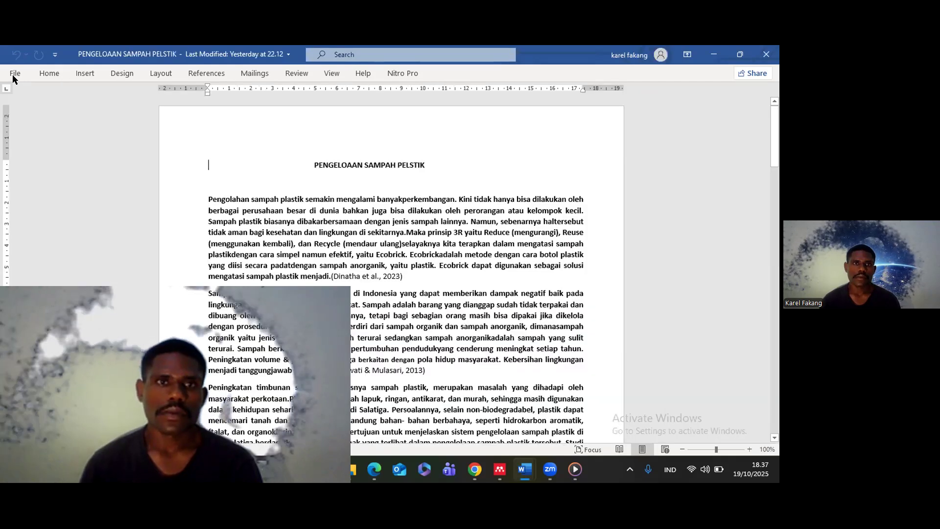
scroll(538, 308, "down", 2)
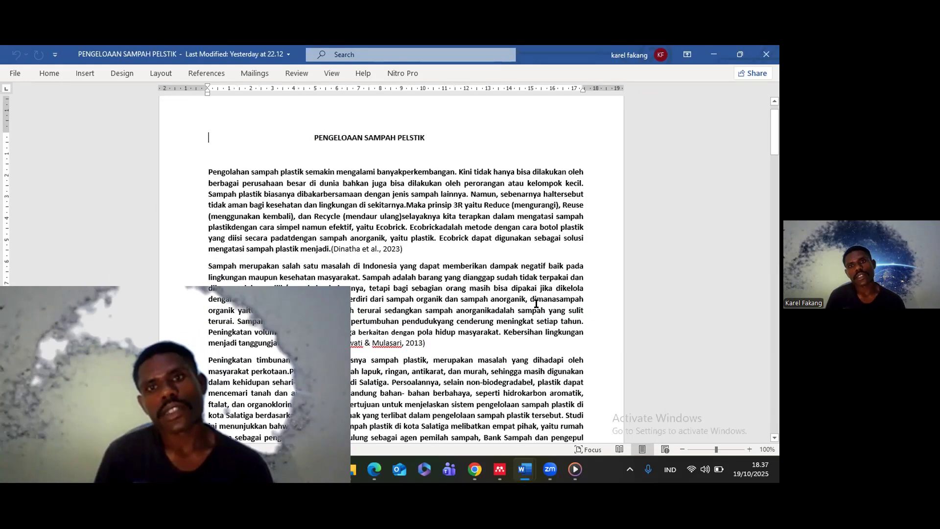
scroll(532, 304, "down", 3)
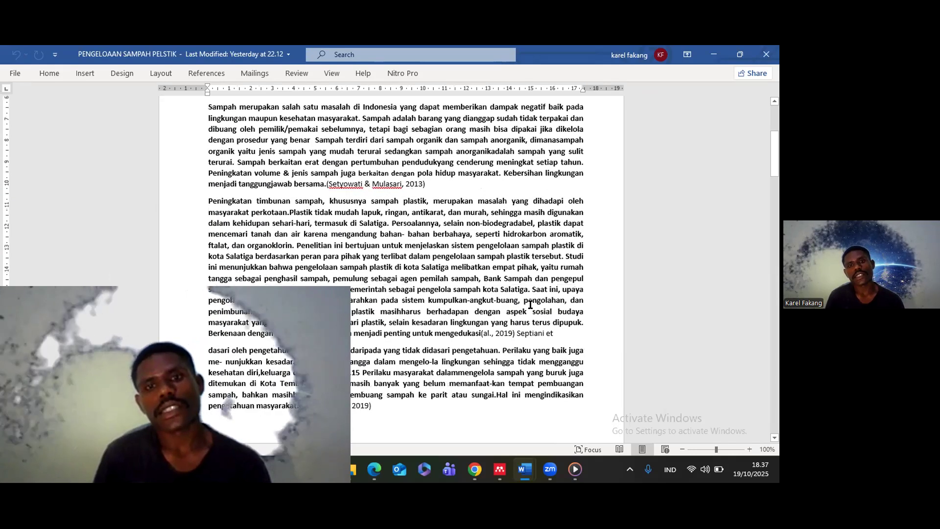
scroll(531, 304, "down", 2)
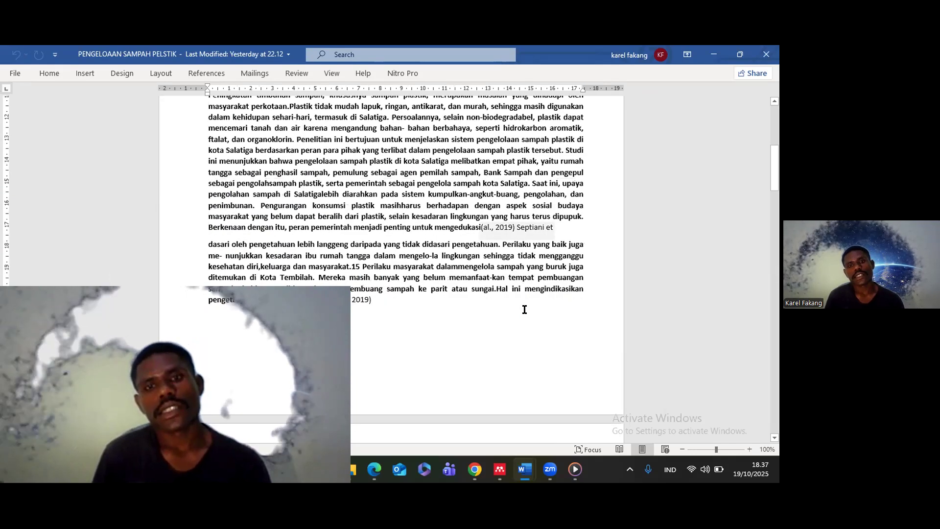
scroll(527, 308, "down", 5)
scroll(524, 309, "down", 4)
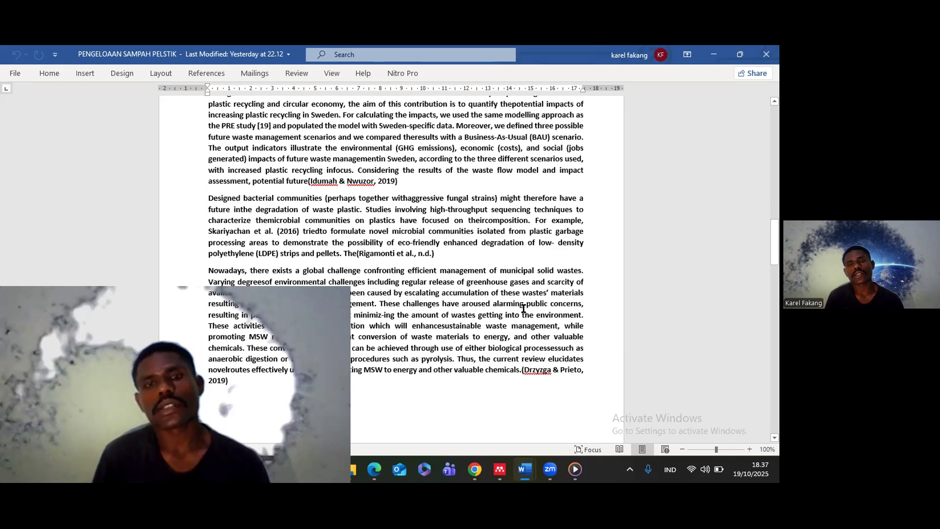
scroll(523, 309, "down", 2)
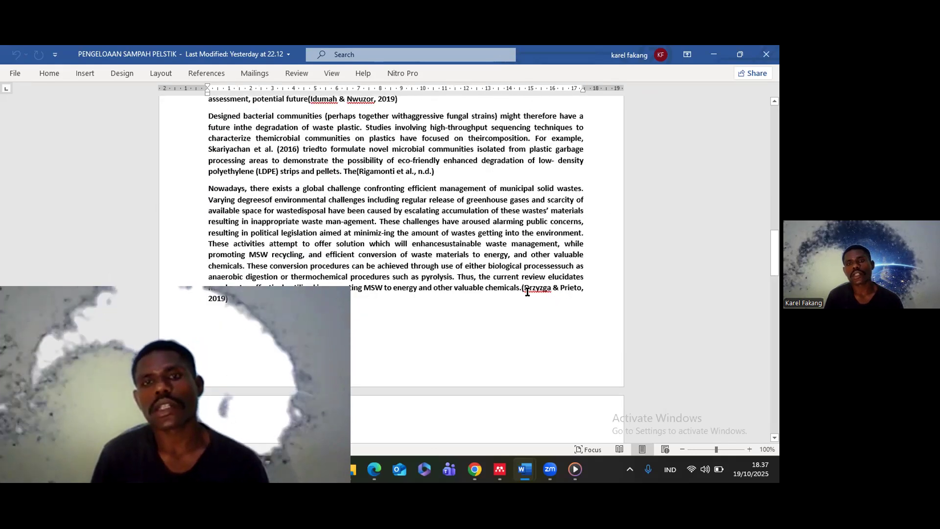
scroll(528, 289, "up", 6)
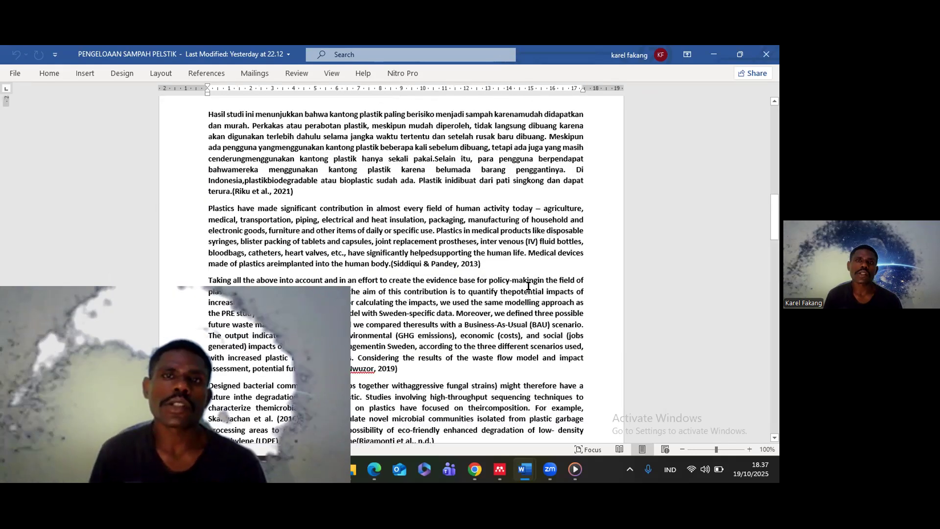
scroll(528, 286, "up", 15)
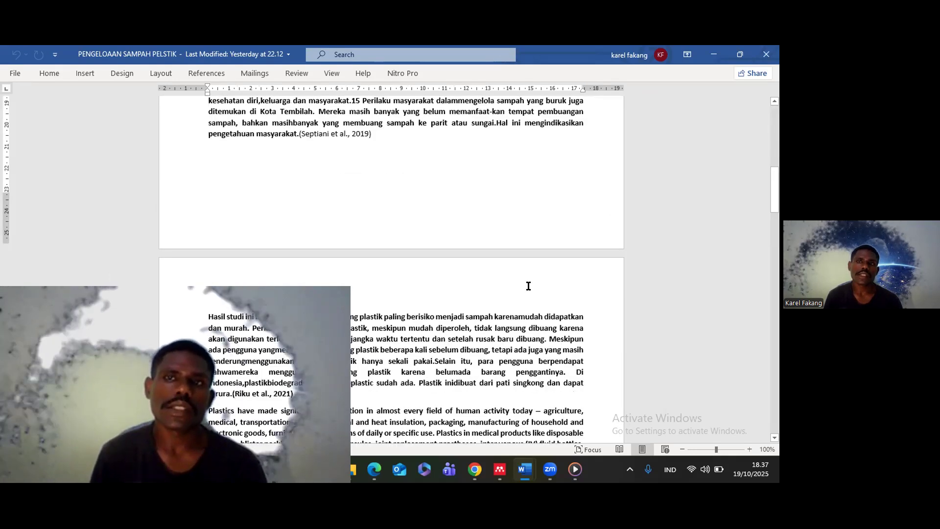
scroll(528, 286, "down", 15)
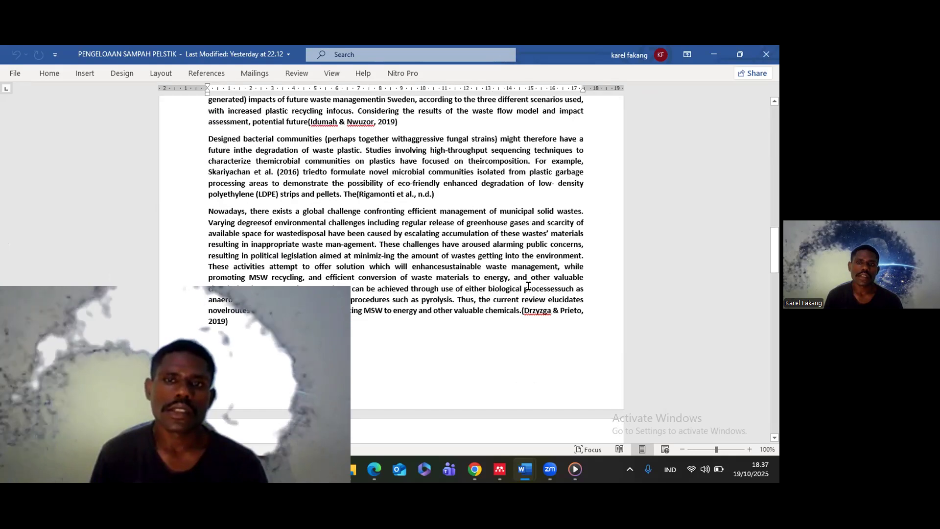
scroll(528, 286, "down", 10)
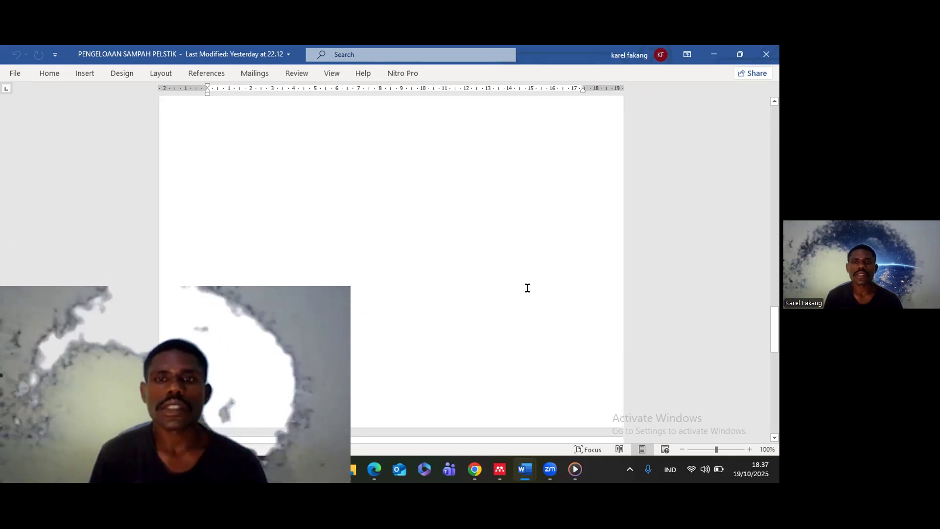
- Examine the reference list under "DAFTAR PUSTAKA" in the example document and close that document
scroll(524, 290, "down", 3)
scroll(429, 308, "down", 3)
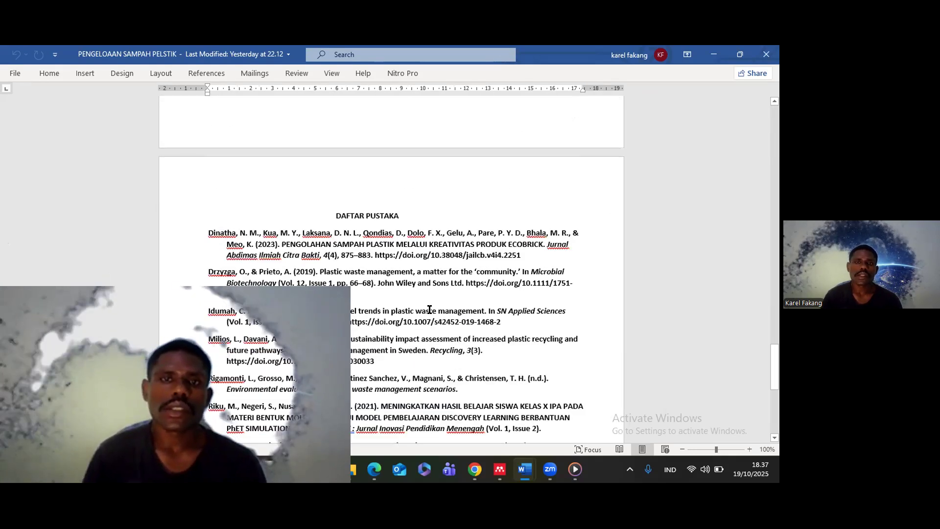
scroll(429, 310, "down", 2)
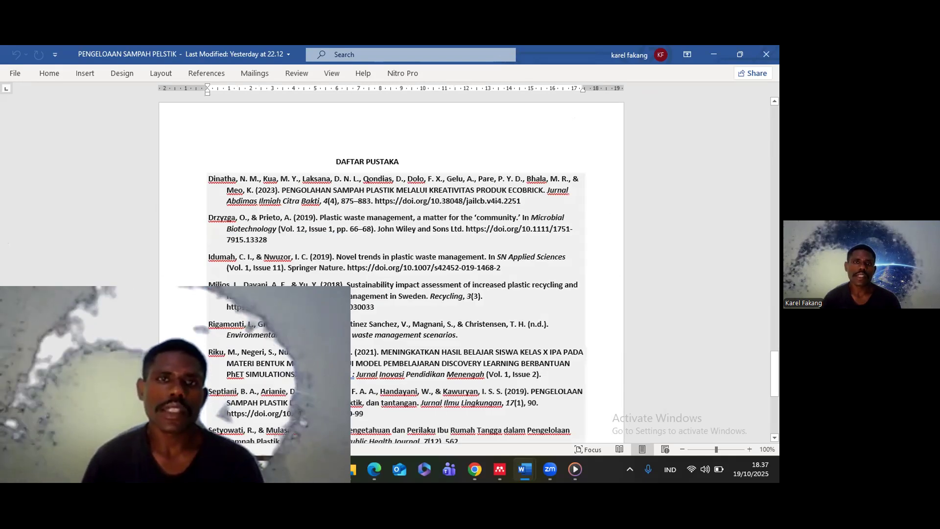
scroll(359, 209, "down", 3)
scroll(348, 209, "up", 1)
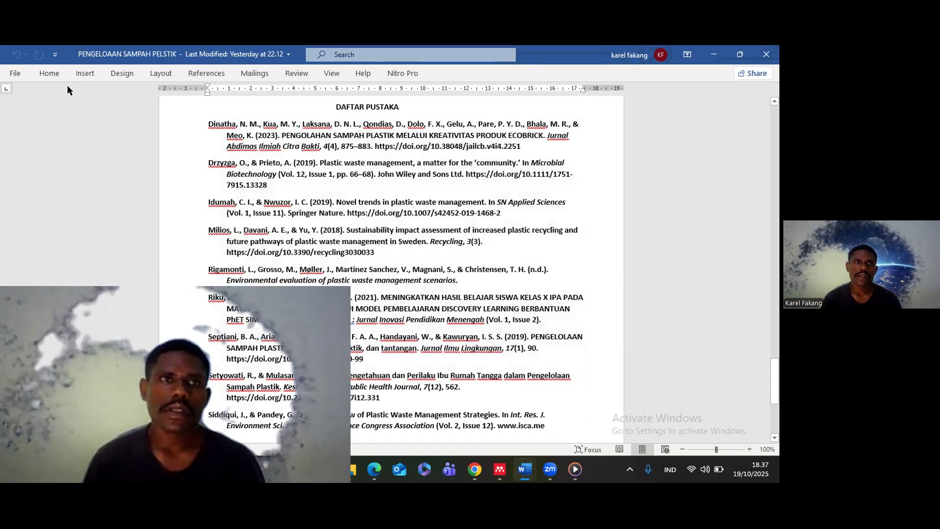
left_click(766, 54)
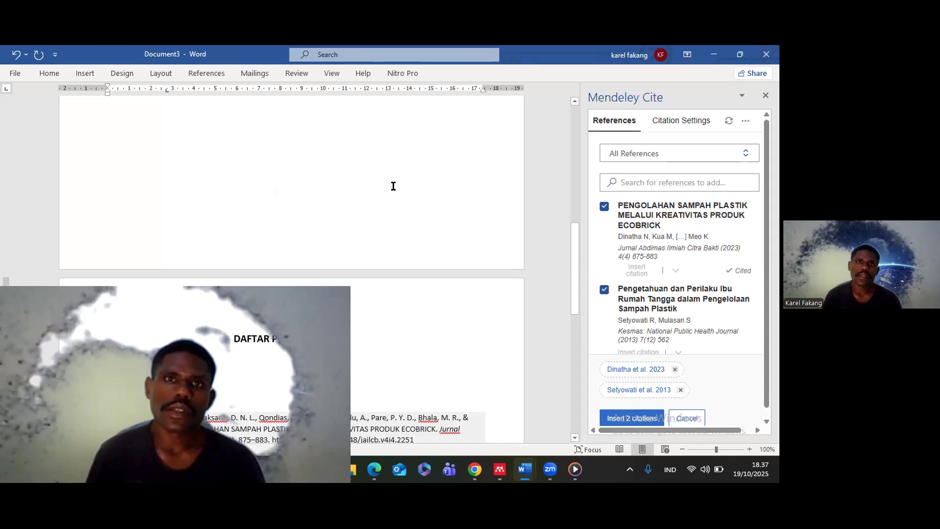
- Close the new document and save it as "PENGELOLAAN SAMPAH PELASTI.docx" in the OneDrive Documents folder
scroll(390, 189, "up", 2)
scroll(382, 196, "up", 10)
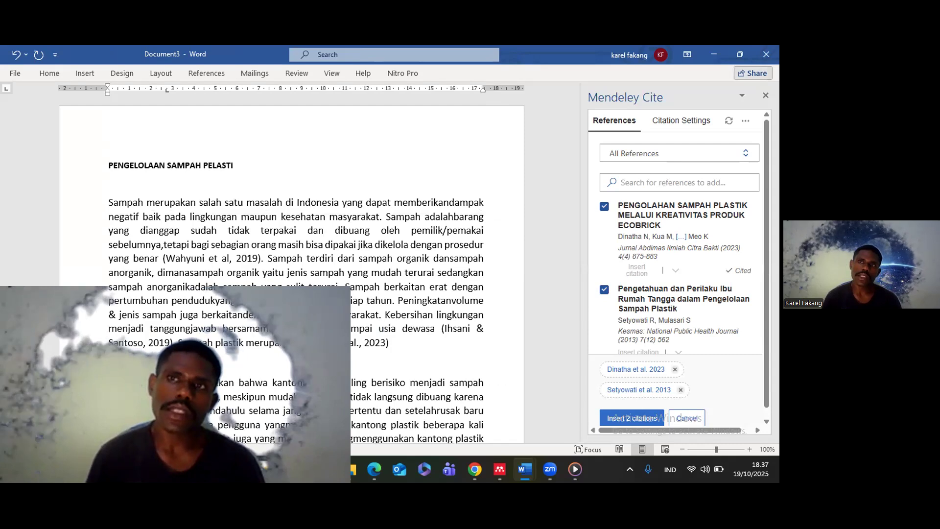
key("alt+F4")
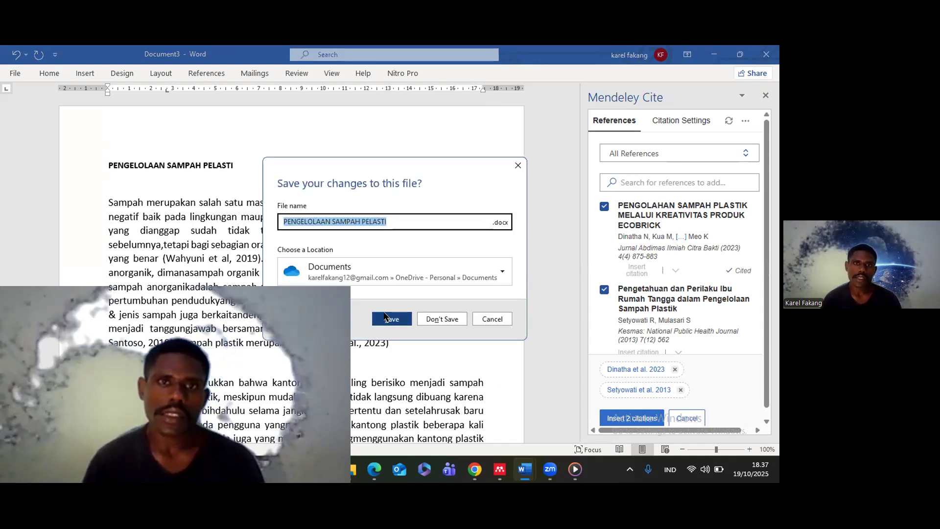
left_click(387, 317)
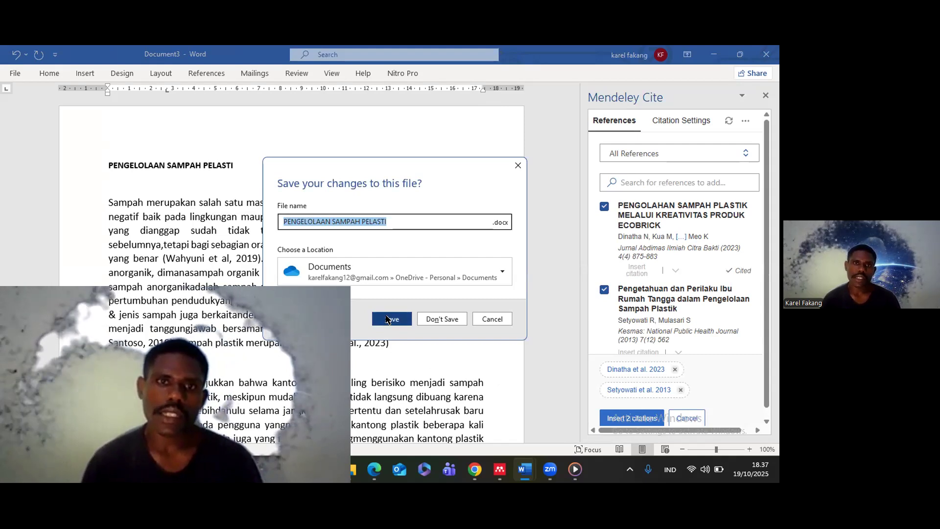